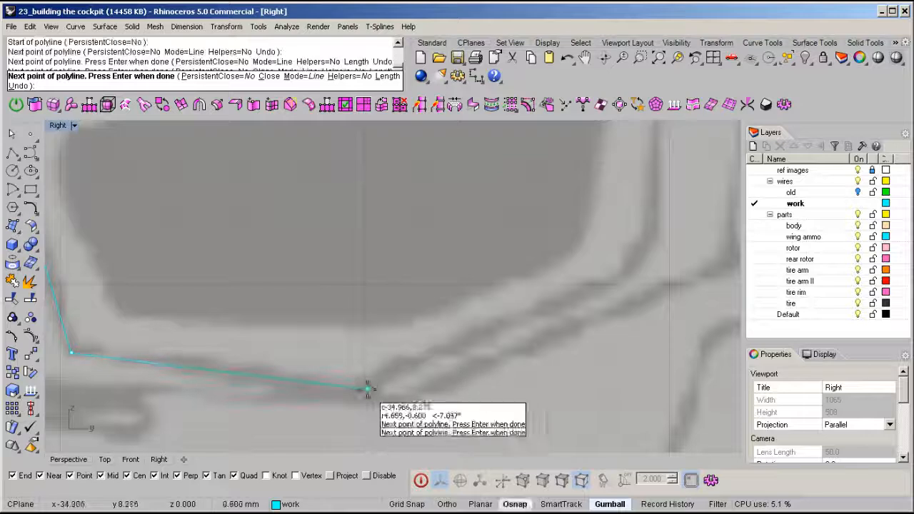
# - Finish the front cockpit window polyline by tracing its lower rear corner and rear edge, ending above the body's top outline
pyautogui.keyDown('alt'); pyautogui.click(445, 373); pyautogui.keyUp('alt')
pyautogui.keyDown('alt'); pyautogui.click(466, 347); pyautogui.keyUp('alt')
pyautogui.moveTo(518, 193); pyautogui.dragTo(477, 332, button='right')
pyautogui.scroll(4, 488, 276)
pyautogui.keyDown('alt'); pyautogui.click(441, 268); pyautogui.keyUp('alt')
pyautogui.click(368, 165)
pyautogui.rightClick(483, 211)
# - Start a second polyline above the body at the rear cockpit window and trace the window frame's front edge to its lower front corner
pyautogui.scroll(-6, 493, 236)
pyautogui.moveTo(519, 307); pyautogui.dragTo(370, 314, button='right')
pyautogui.rightClick(312, 214)
pyautogui.scroll(6, 313, 212)
pyautogui.click(315, 167)
pyautogui.keyDown('shift'); pyautogui.click(316, 318); pyautogui.keyUp('shift')
pyautogui.moveTo(367, 380); pyautogui.dragTo(327, 292, button='right')
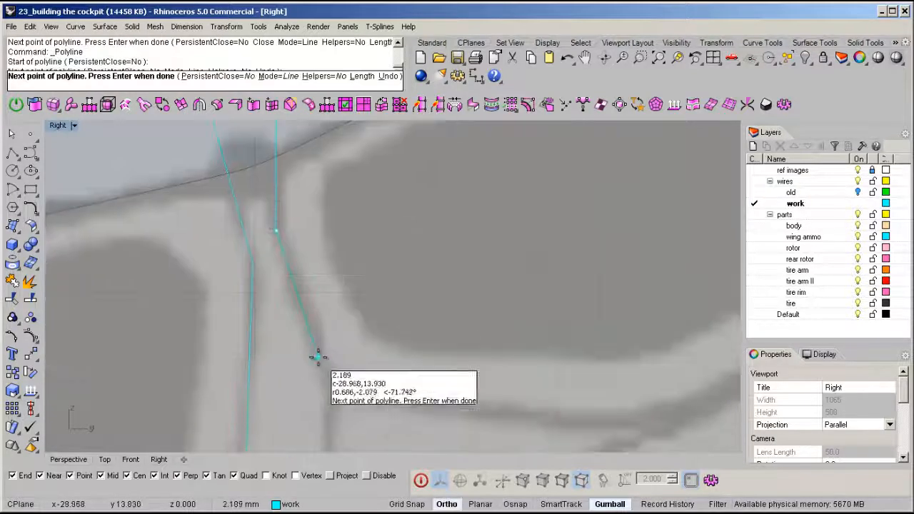
pyautogui.click(322, 356)
pyautogui.hotkey('ctrl', 'z')
pyautogui.click(341, 396)
# - Trace the rear cockpit window's bottom and rear edges, ending the polyline above the body's top outline
pyautogui.moveTo(586, 382); pyautogui.dragTo(389, 272, button='right')
pyautogui.click(432, 311)
pyautogui.moveTo(604, 244); pyautogui.dragTo(378, 341, button='right')
pyautogui.click(482, 291)
pyautogui.moveTo(569, 241); pyautogui.dragTo(475, 332, button='right')
pyautogui.click(471, 250)
pyautogui.scroll(-5, 383, 336)
pyautogui.moveTo(439, 218); pyautogui.dragTo(393, 279, button='right')
pyautogui.scroll(6, 392, 279)
pyautogui.press('alt')
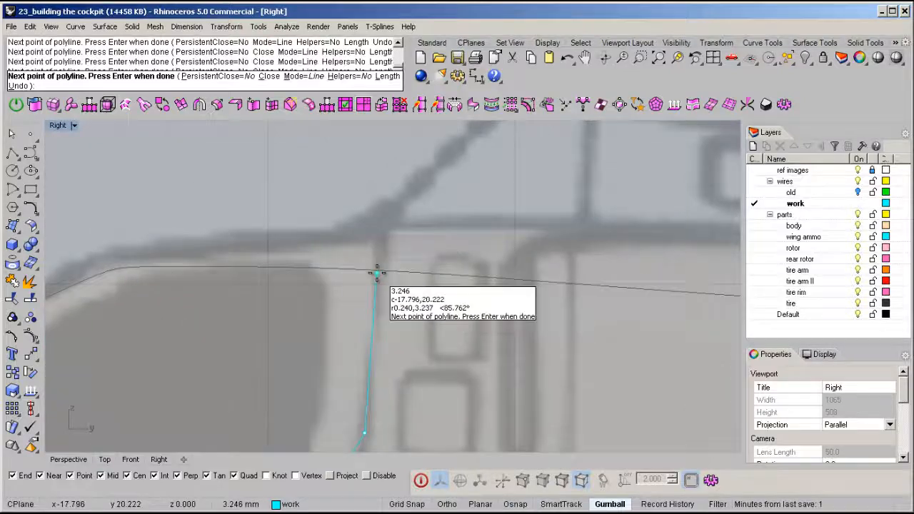
pyautogui.click(377, 272)
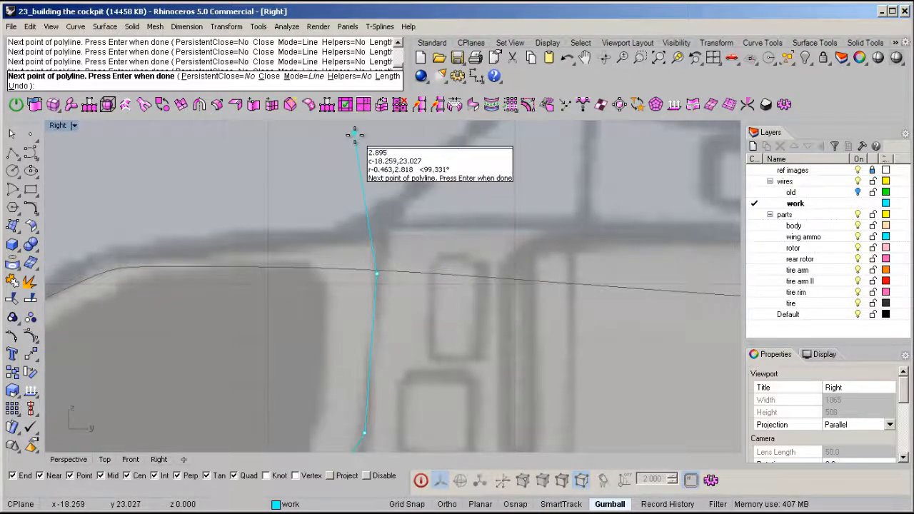
pyautogui.keyDown('alt'); pyautogui.click(355, 139); pyautogui.keyUp('alt')
pyautogui.rightClick(408, 186)
# - Split the helicopter body using the front and rear cockpit window polylines as cutting objects
pyautogui.scroll(-10, 409, 184)
pyautogui.moveTo(355, 243); pyautogui.dragTo(368, 275, button='right')
pyautogui.scroll(-6, 349, 279)
pyautogui.scroll(5, 417, 241)
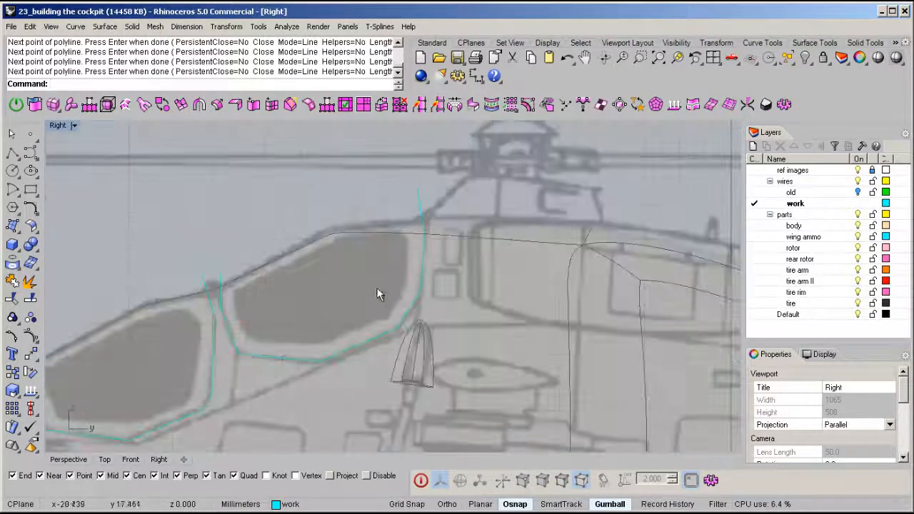
pyautogui.click(408, 266)
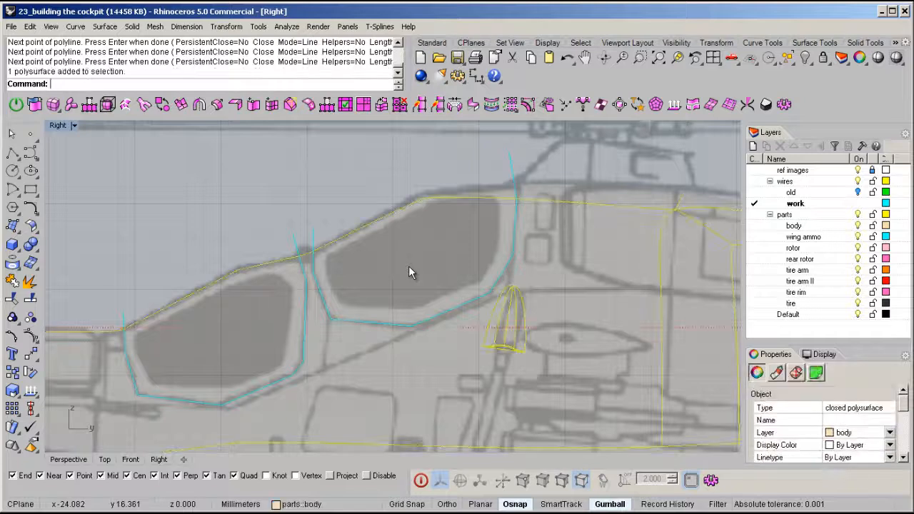
pyautogui.scroll(-3, 408, 271)
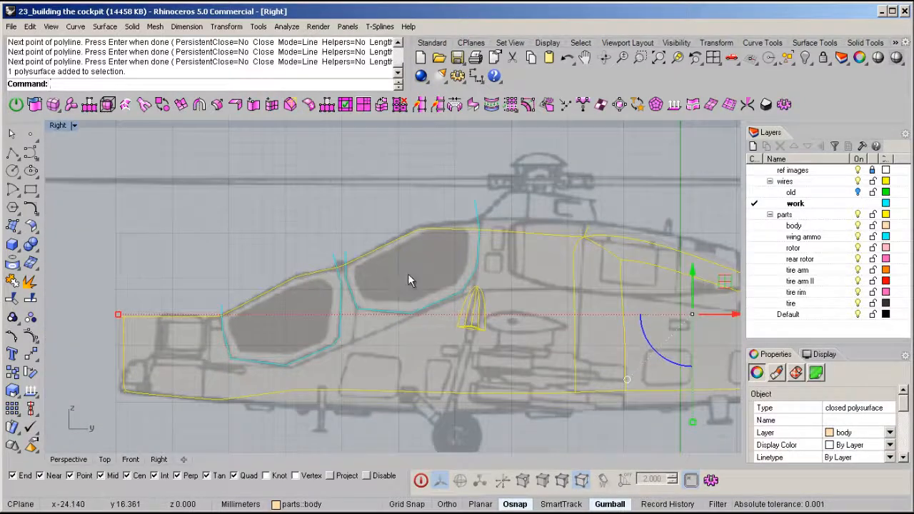
pyautogui.hotkey('ctrl', 'shift', 's')
pyautogui.click(477, 206)
pyautogui.click(335, 262)
pyautogui.press('Return')
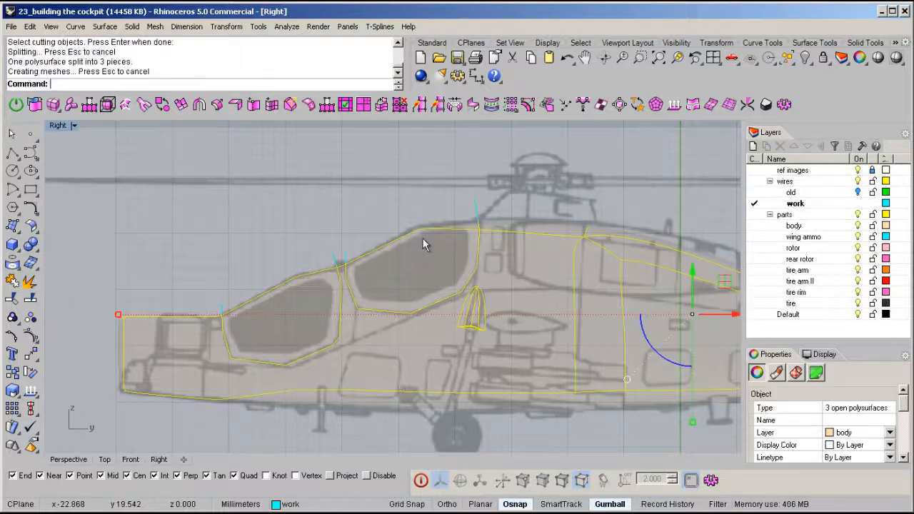
# - Delete the two window polylines used as cutting curves
pyautogui.click(408, 281)
pyautogui.click(475, 208)
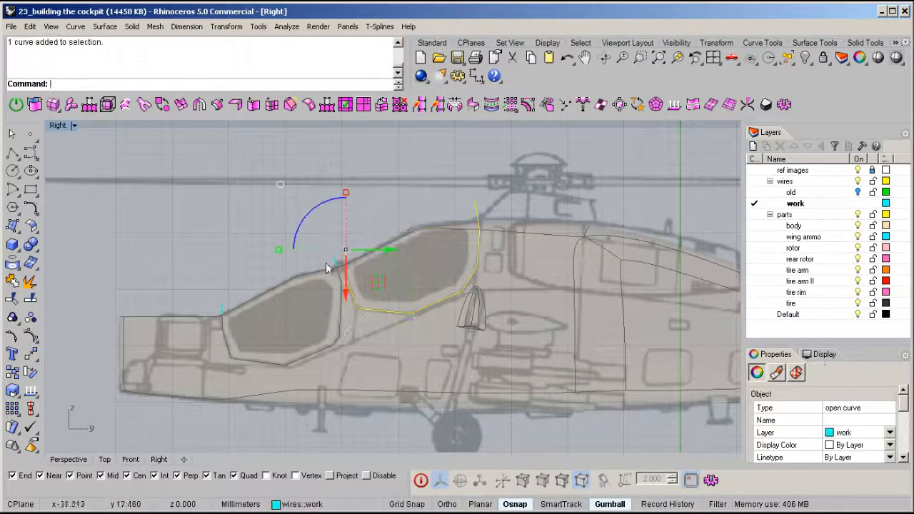
pyautogui.keyDown('shift'); pyautogui.click(220, 312); pyautogui.keyUp('shift')
pyautogui.moveTo(367, 271); pyautogui.dragTo(374, 259, button='right')
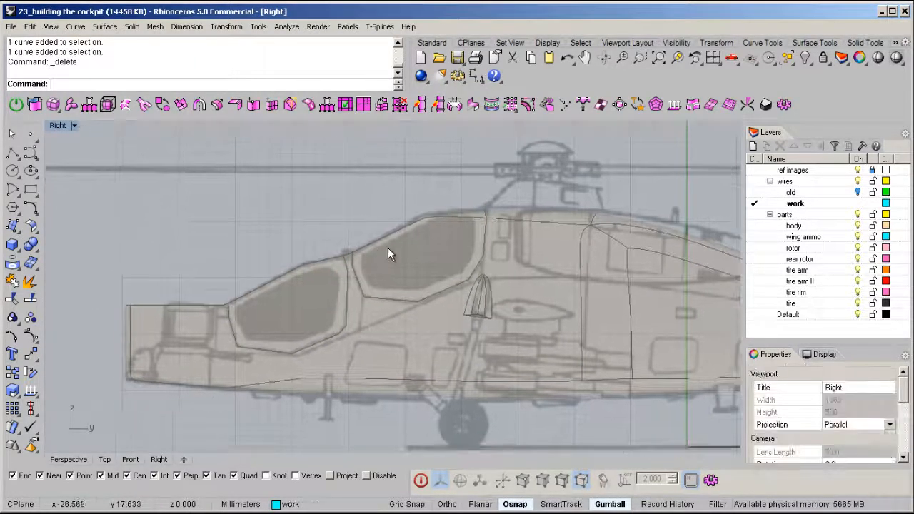
# - Isolate the two split cockpit window pieces by hiding all other objects
pyautogui.click(387, 248)
pyautogui.keyDown('shift'); pyautogui.click(273, 303); pyautogui.keyUp('shift')
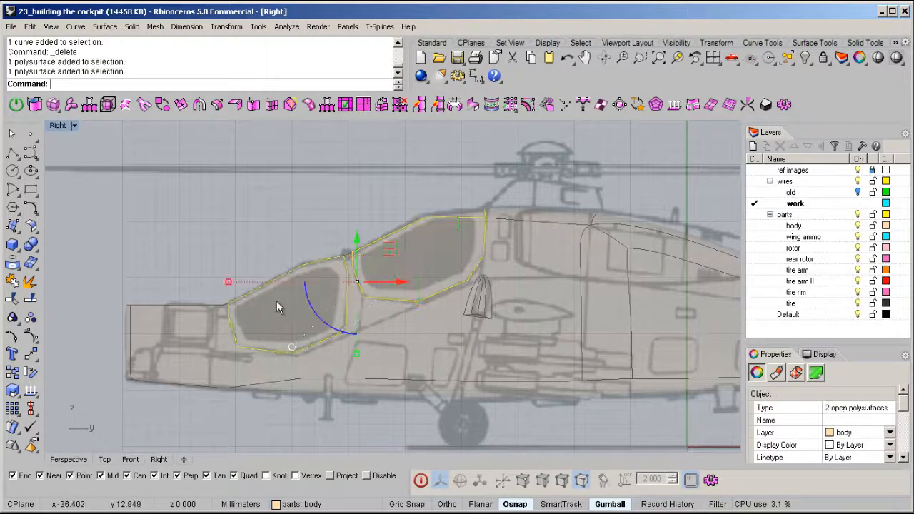
pyautogui.moveTo(441, 265); pyautogui.dragTo(443, 282, button='right')
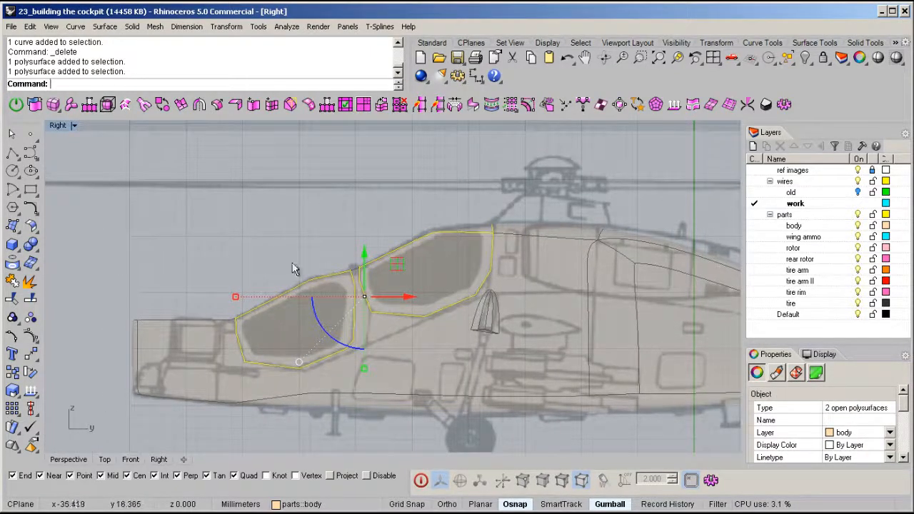
pyautogui.middleClick(319, 321)
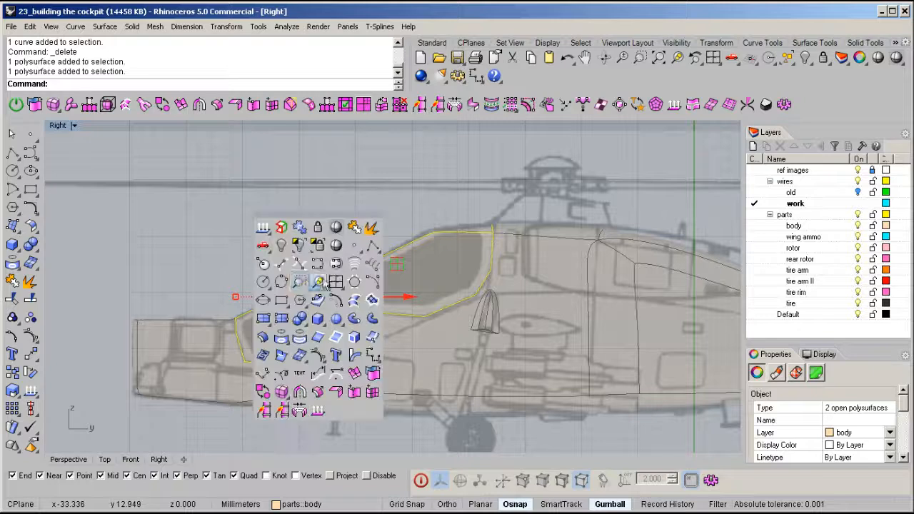
pyautogui.click(299, 248)
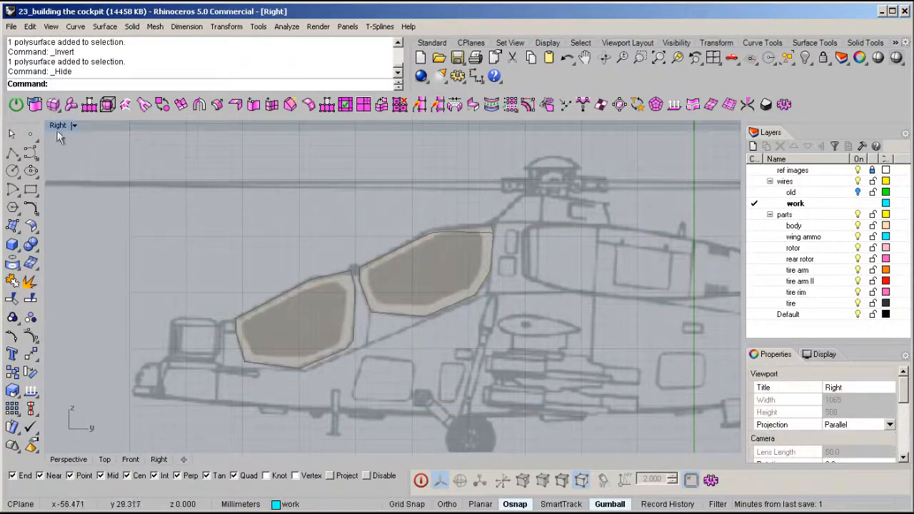
# - Examine the window frame borders of both cockpit pieces against the side reference image
pyautogui.scroll(5, 402, 293)
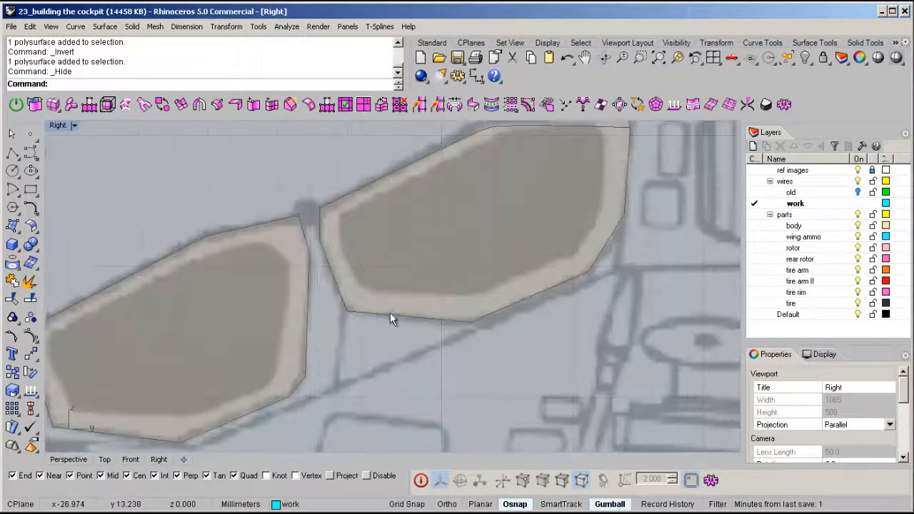
pyautogui.moveTo(355, 290); pyautogui.dragTo(367, 274, button='right')
pyautogui.scroll(3, 339, 323)
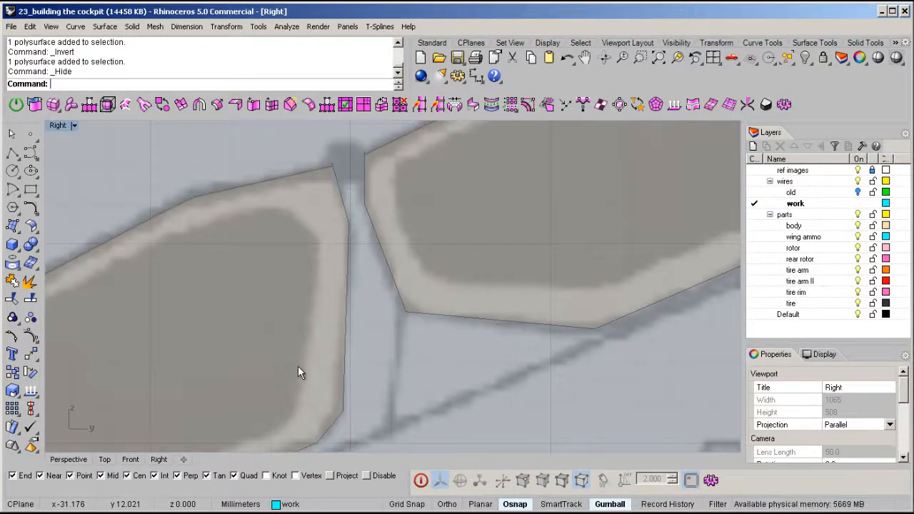
pyautogui.scroll(3, 312, 369)
pyautogui.moveTo(326, 326); pyautogui.dragTo(398, 288, button='right')
pyautogui.moveTo(219, 353); pyautogui.dragTo(250, 338, button='right')
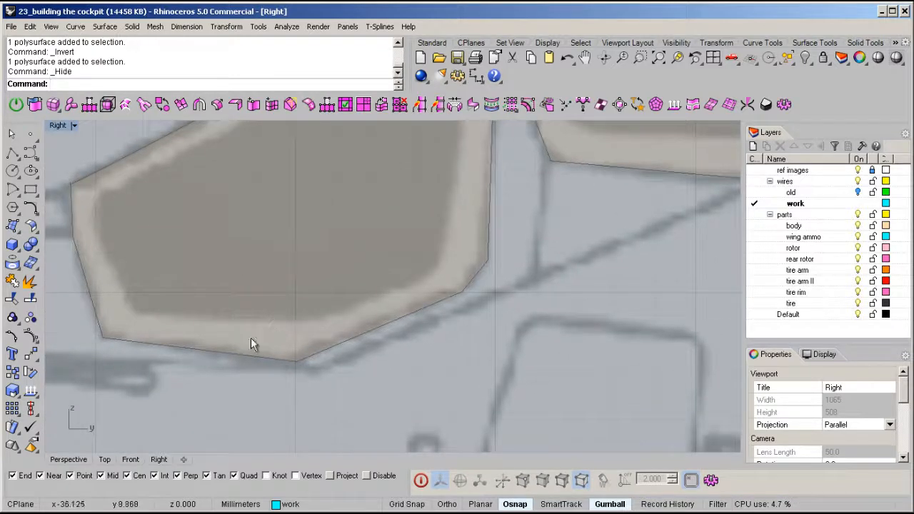
pyautogui.hotkey('ctrl', 'shift', 's')
pyautogui.press('Escape')
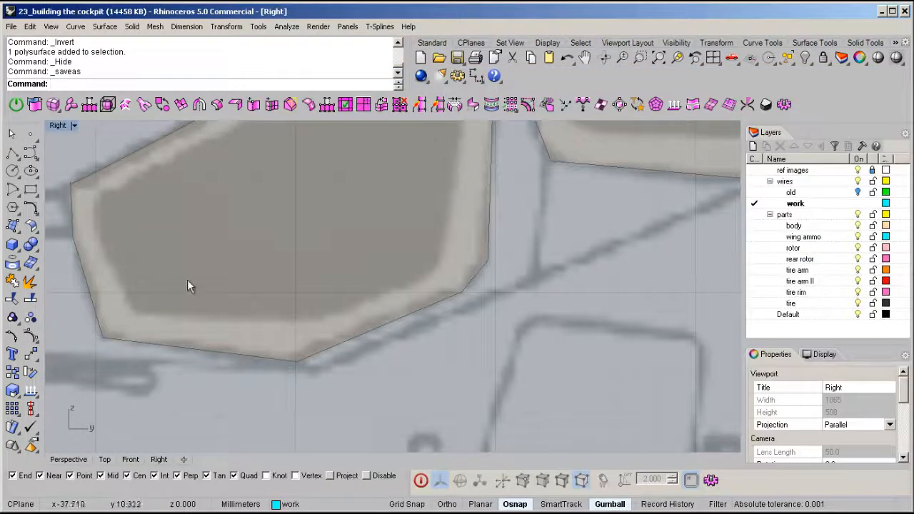
# - Measure the frame width at the front window's lower edge with a temporary polyline
pyautogui.moveTo(182, 270); pyautogui.dragTo(220, 327, button='right')
pyautogui.scroll(1, 224, 286)
pyautogui.middleClick(237, 272)
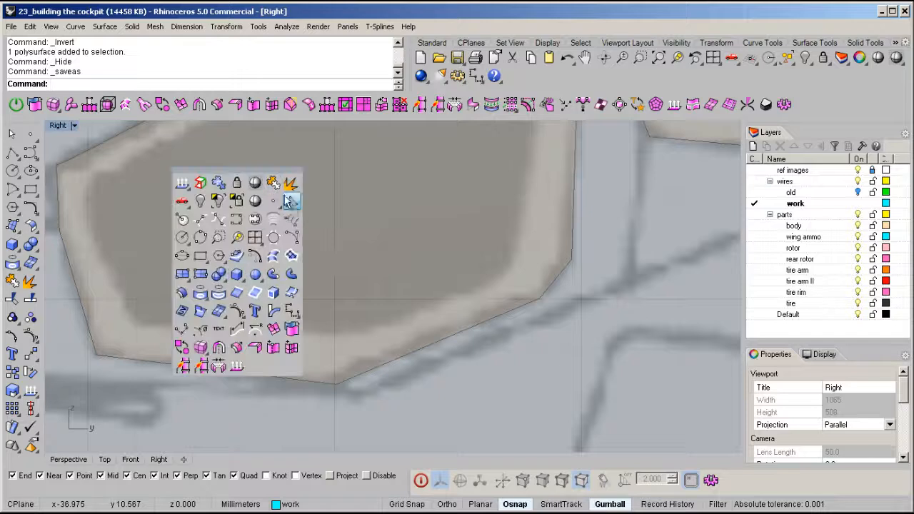
pyautogui.click(287, 201)
pyautogui.scroll(4, 247, 362)
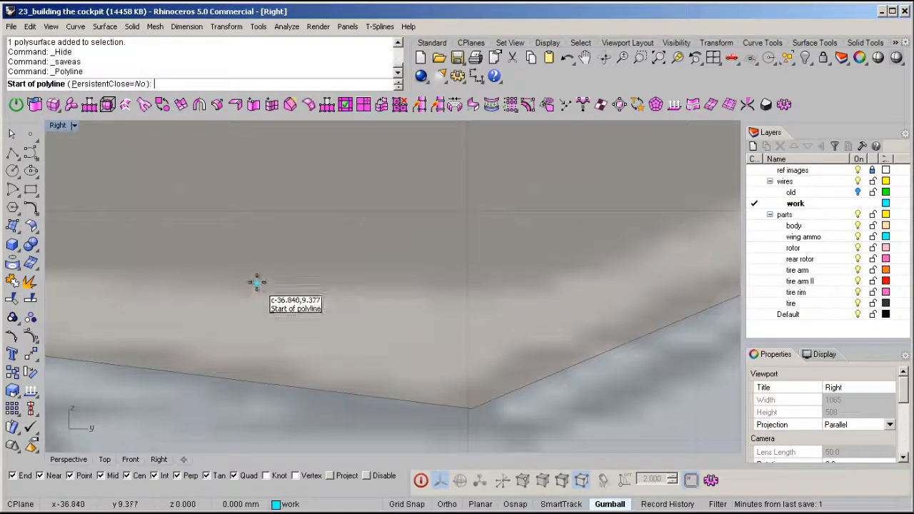
pyautogui.click(257, 283)
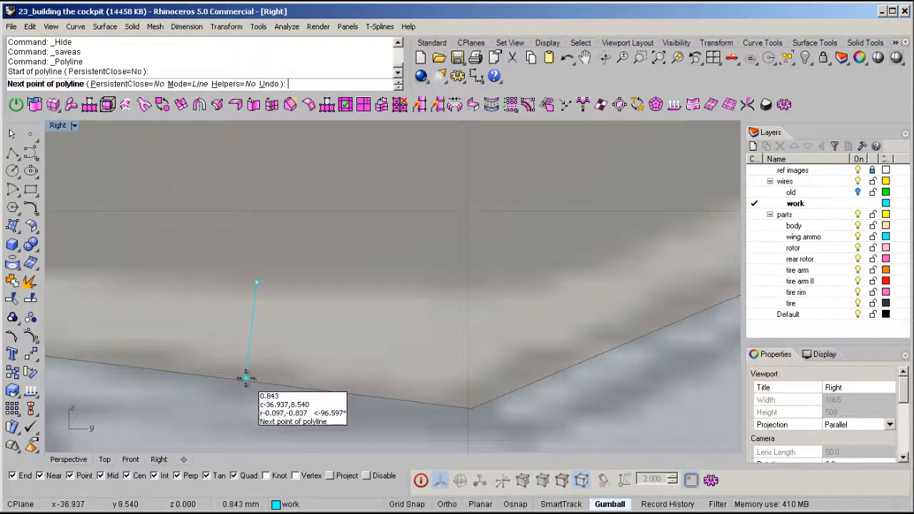
pyautogui.scroll(-4, 245, 379)
pyautogui.press('Escape')
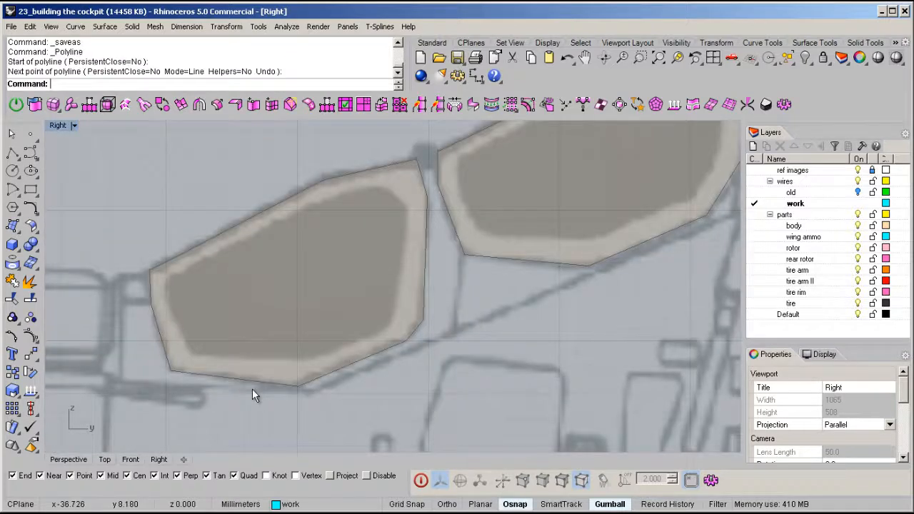
# - Duplicate the borders of both cockpit pieces as closed curves
pyautogui.click(548, 213)
pyautogui.keyDown('shift'); pyautogui.click(393, 286); pyautogui.keyUp('shift')
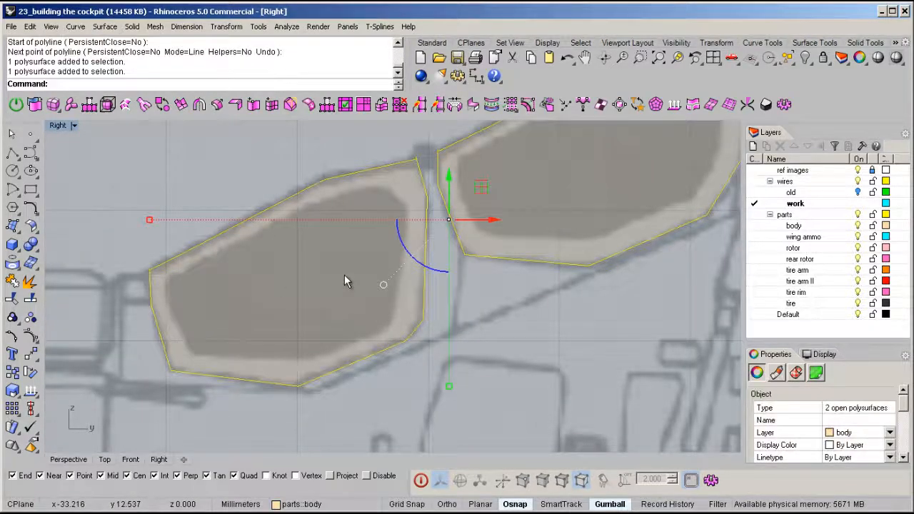
pyautogui.middleClick(344, 278)
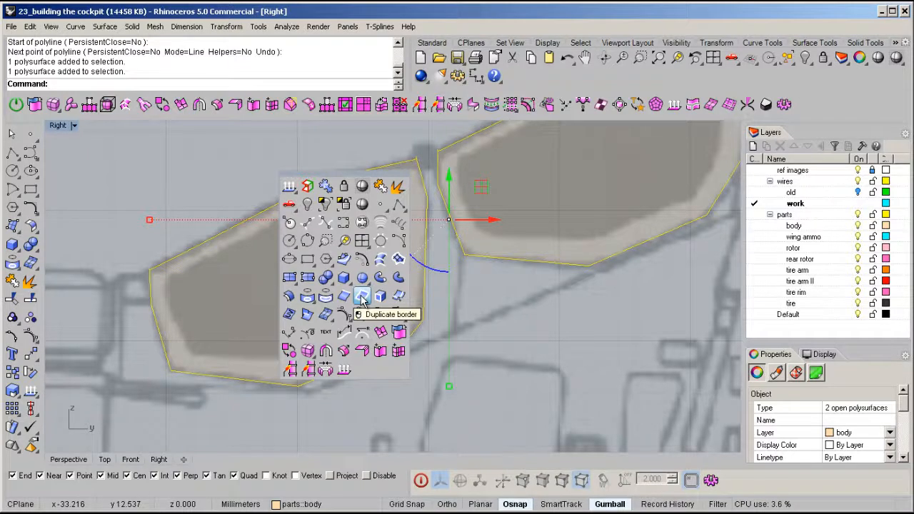
pyautogui.click(362, 297)
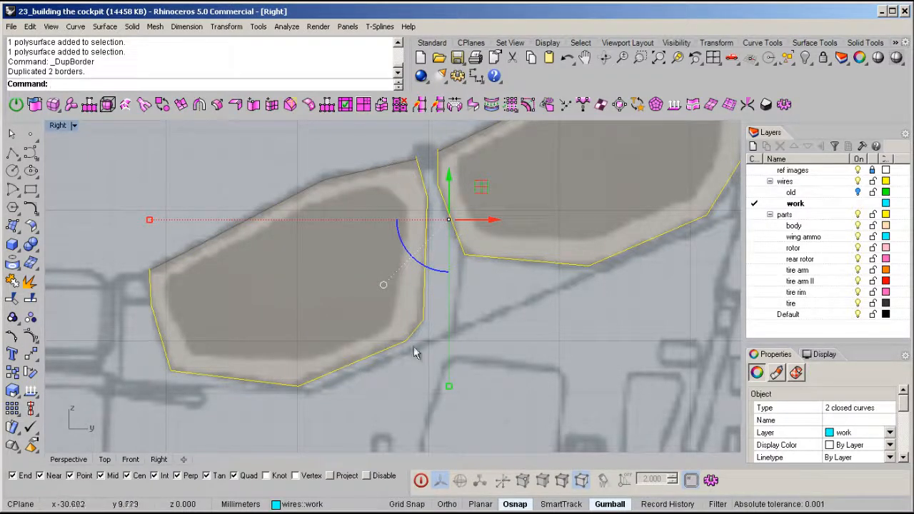
# - In the Perspective view, create a pipe with a 0.8 radius along the rear cockpit piece's border curve
pyautogui.doubleClick(56, 126)
pyautogui.moveTo(535, 167); pyautogui.dragTo(417, 207, button='right')
pyautogui.doubleClick(416, 126)
pyautogui.click(453, 366)
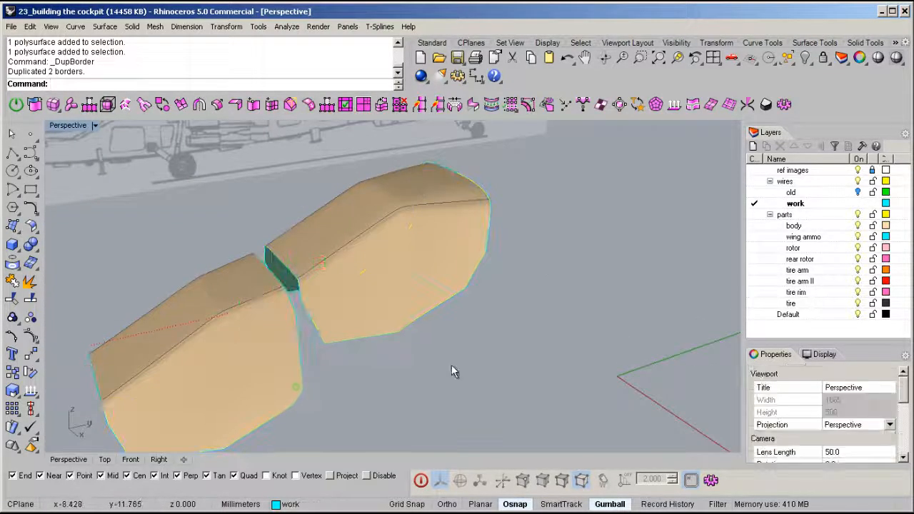
pyautogui.click(438, 313)
pyautogui.press('Return')
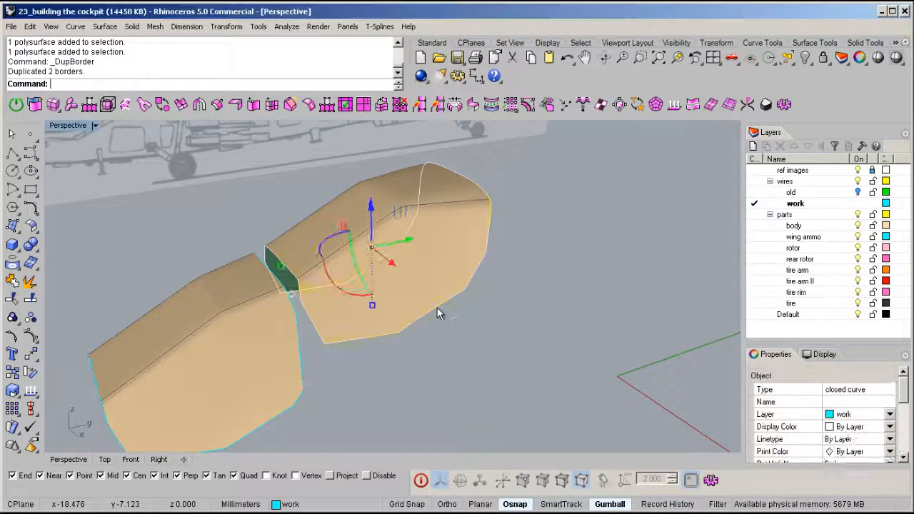
pyautogui.moveTo(437, 312); pyautogui.dragTo(437, 277, button='right')
pyautogui.middleClick(437, 277)
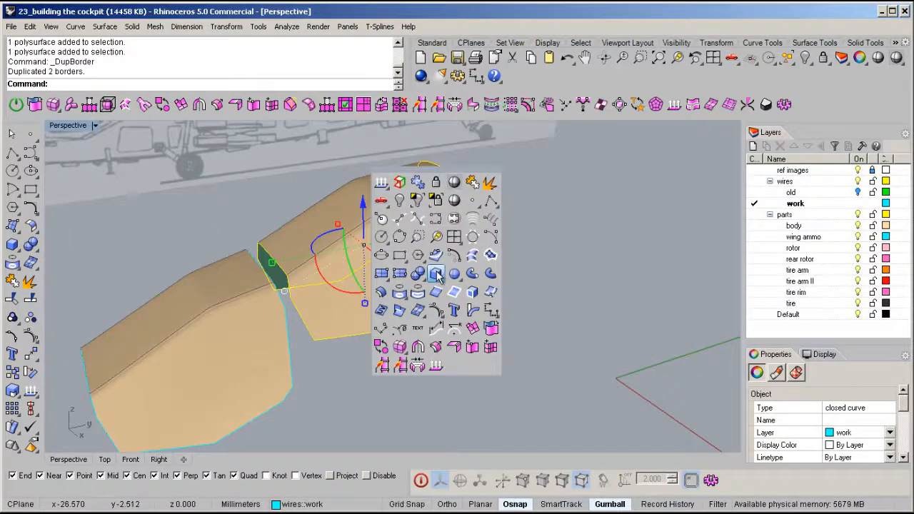
pyautogui.click(473, 275)
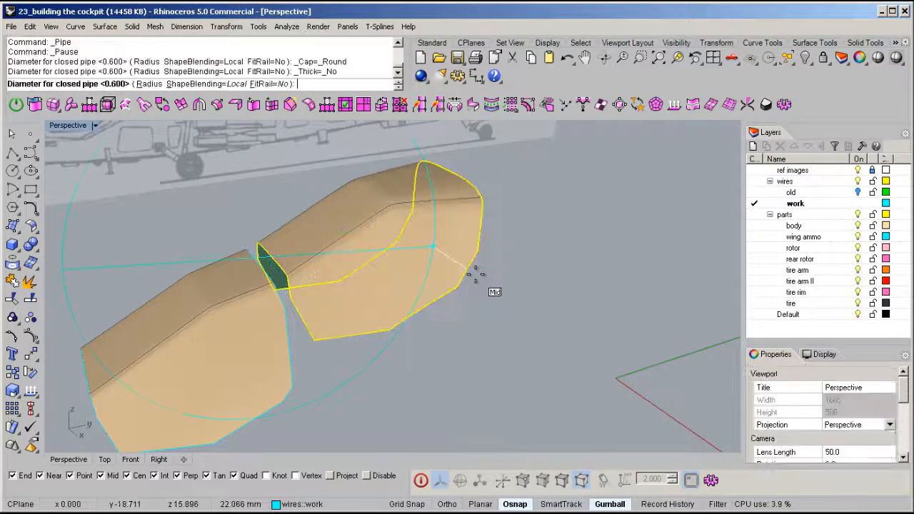
pyautogui.click(149, 84)
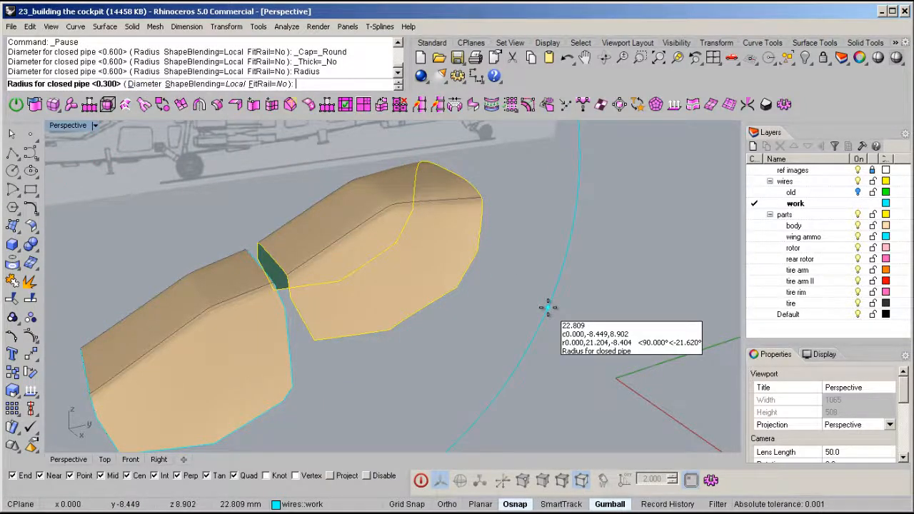
pyautogui.press('Return')
pyautogui.press('Return')
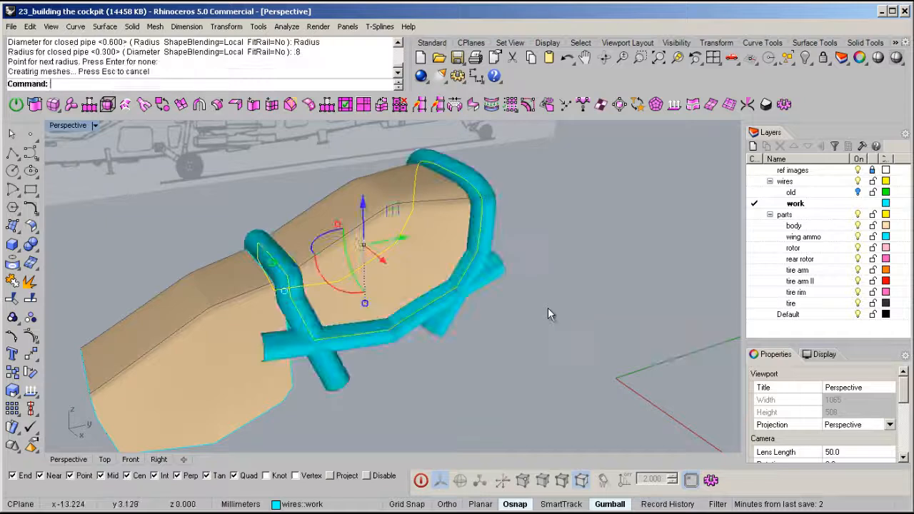
# - Delete the rear piece's border curve and lock the front cockpit piece together with its border curve
pyautogui.moveTo(548, 308); pyautogui.dragTo(224, 378, button='right')
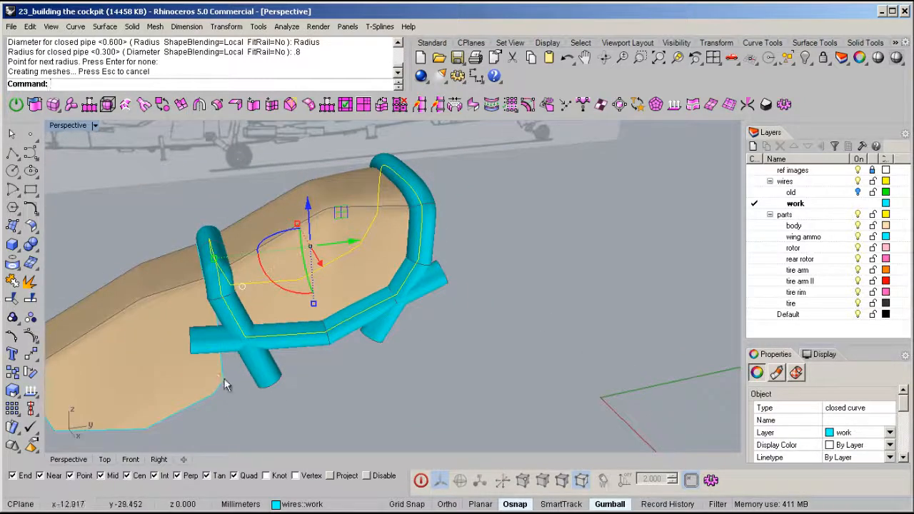
pyautogui.press('Delete')
pyautogui.moveTo(162, 403); pyautogui.dragTo(185, 392)
pyautogui.hotkey('ctrl', 'l')
# - Create the intersection curve between the front pipe section and the rear cockpit piece, and delete that pipe section
pyautogui.moveTo(185, 391); pyautogui.dragTo(518, 268, button='right')
pyautogui.click(342, 333)
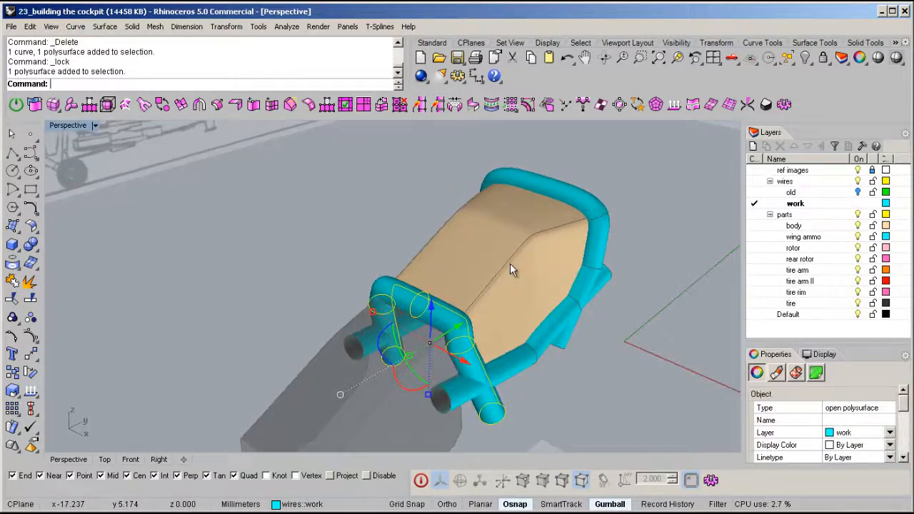
pyautogui.click(509, 270)
pyautogui.middleClick(509, 265)
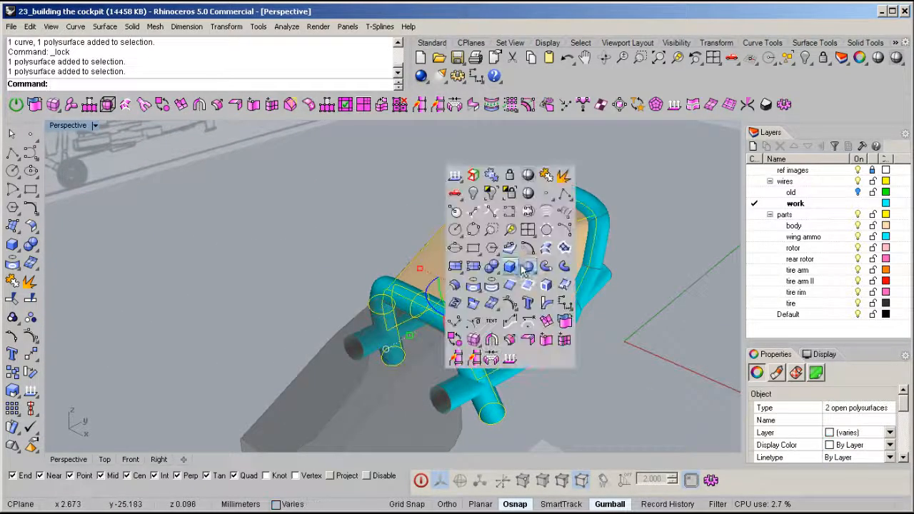
pyautogui.click(478, 307)
pyautogui.moveTo(471, 306); pyautogui.dragTo(400, 385, button='right')
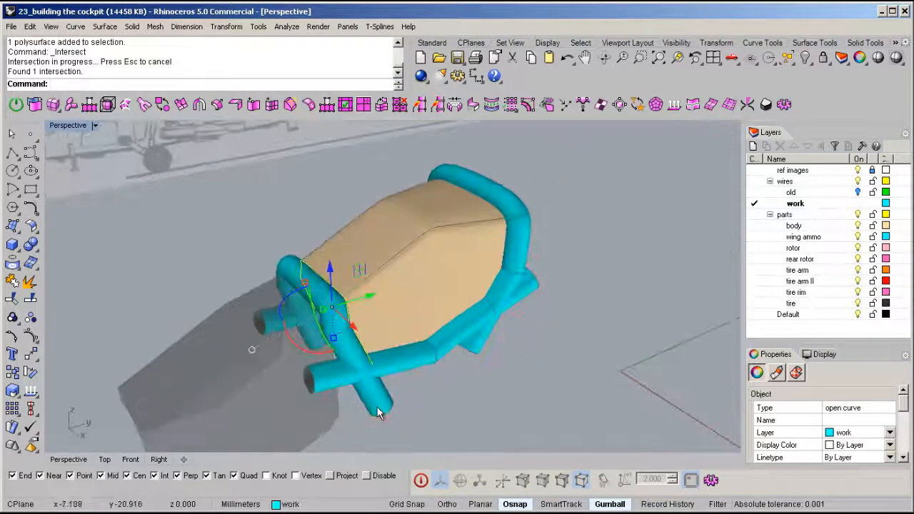
pyautogui.click(384, 408)
pyautogui.press('Delete')
# - Create the intersection curves between the two lower side pipe sections and the rear cockpit piece, and delete those pipe sections
pyautogui.click(403, 376)
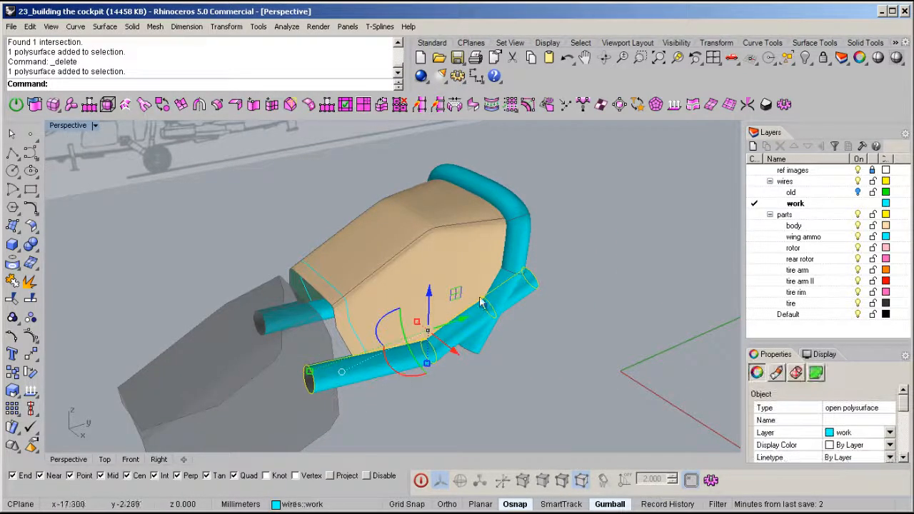
pyautogui.click(280, 323)
pyautogui.click(340, 253)
pyautogui.press('Return')
pyautogui.click(325, 378)
pyautogui.click(281, 319)
pyautogui.press('Delete')
# - Create the intersection curve between the remaining back pipe section and the rear cockpit piece, and delete that pipe section
pyautogui.click(524, 250)
pyautogui.moveTo(525, 249); pyautogui.dragTo(367, 232, button='right')
pyautogui.keyDown('shift'); pyautogui.click(370, 228); pyautogui.keyUp('shift')
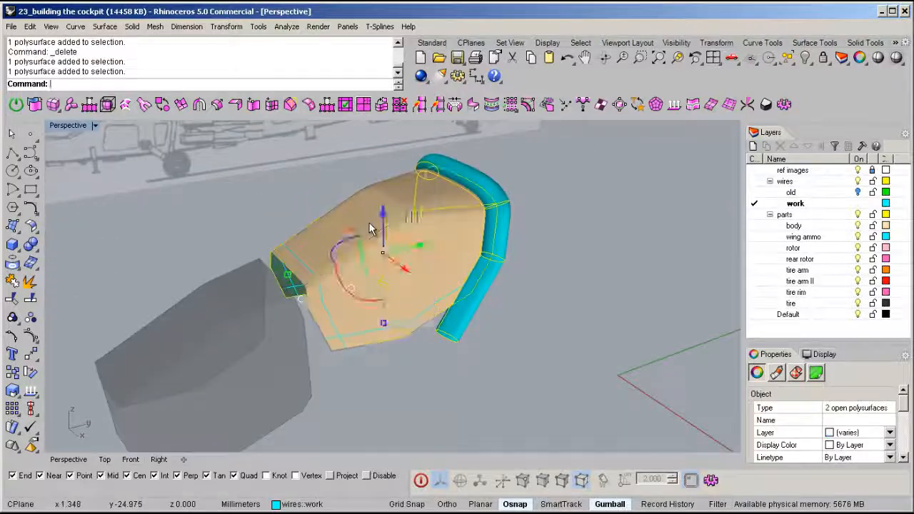
pyautogui.middleClick(370, 229)
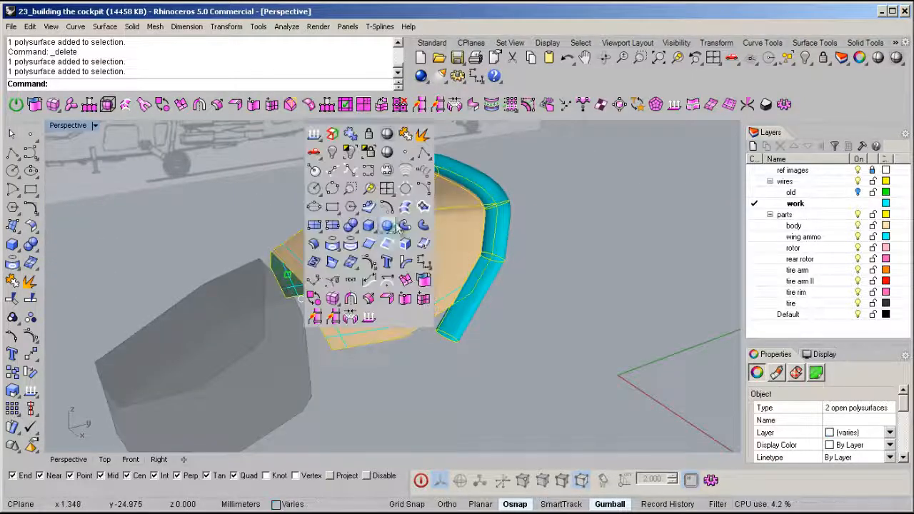
pyautogui.click(328, 261)
pyautogui.keyDown('shift'); pyautogui.moveTo(402, 286); pyautogui.dragTo(386, 280, button='right'); pyautogui.keyUp('shift')
pyautogui.click(476, 264)
pyautogui.click(469, 260)
pyautogui.press('Delete')
# - Lock the rear cockpit piece so that only its intersection curves stay selectable
pyautogui.moveTo(468, 260); pyautogui.dragTo(403, 271, button='right')
pyautogui.click(418, 269)
pyautogui.hotkey('ctrl', 'l')
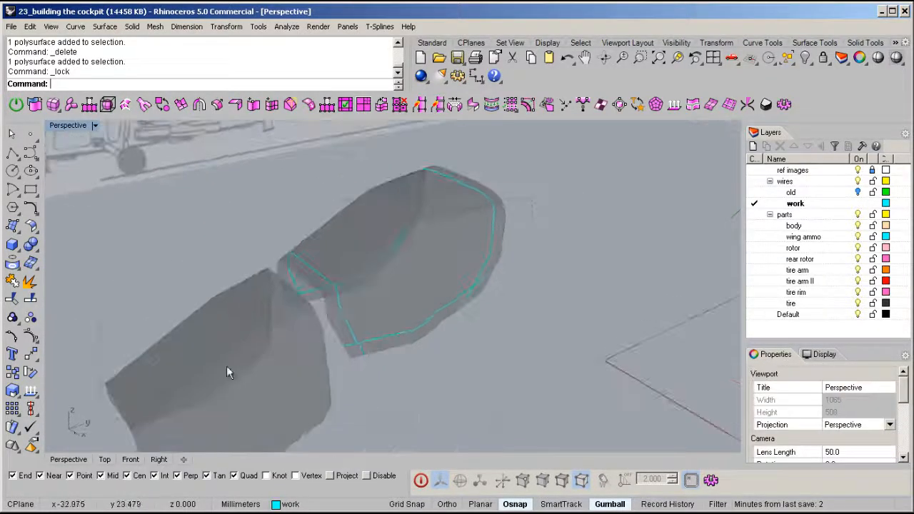
# - Trim the overlapping ends of the four intersection curves at their corner crossings on both sides of the rear cockpit piece
pyautogui.moveTo(530, 199); pyautogui.dragTo(333, 306)
pyautogui.hotkey('ctrl', 't')
pyautogui.middleClick(334, 307)
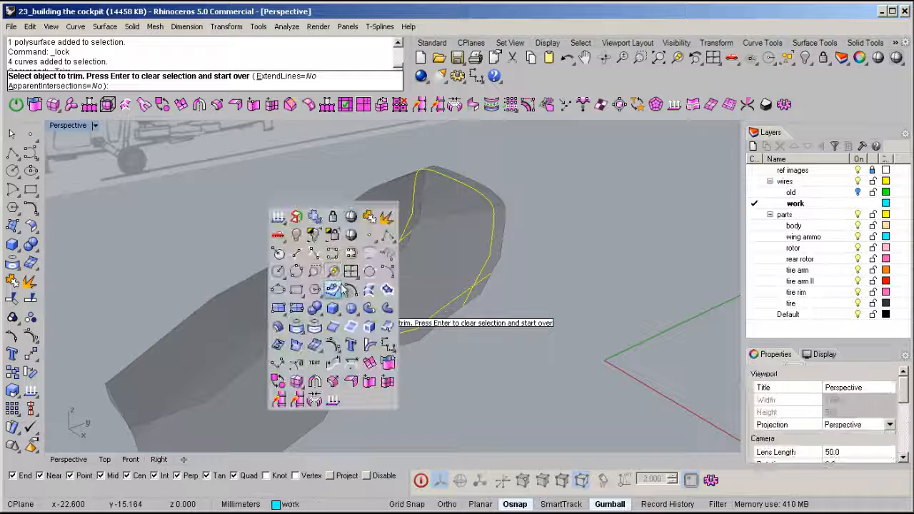
pyautogui.click(335, 273)
pyautogui.moveTo(490, 307); pyautogui.dragTo(449, 289, button='right')
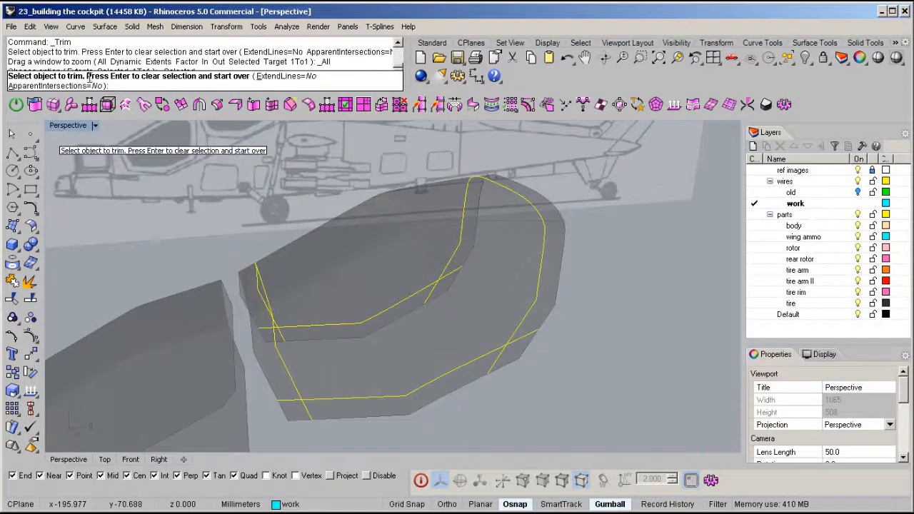
pyautogui.click(449, 280)
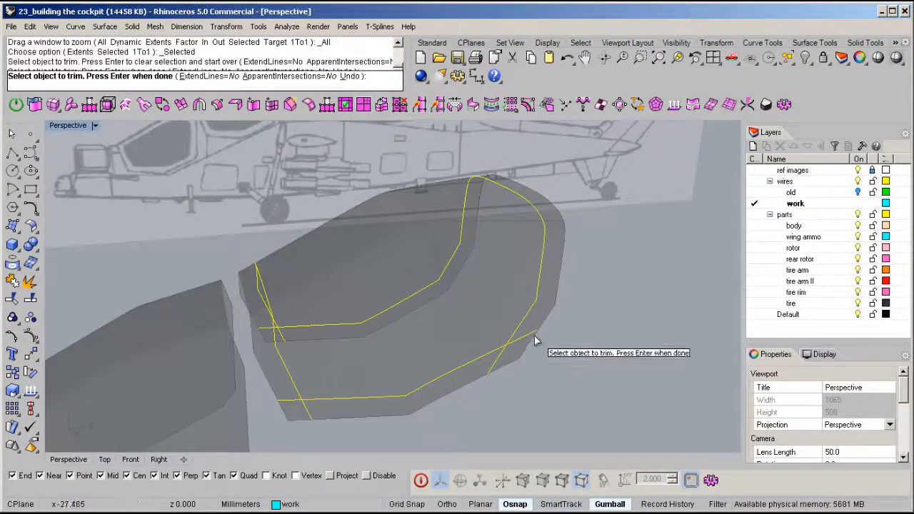
pyautogui.click(497, 367)
pyautogui.moveTo(495, 371); pyautogui.dragTo(336, 406, button='right')
pyautogui.click(272, 353)
pyautogui.click(252, 343)
pyautogui.moveTo(414, 274); pyautogui.dragTo(434, 290, button='right')
pyautogui.rightClick(423, 307)
pyautogui.press('Escape')
# - Unlock the cockpit pieces and duplicate the two long roof edges of the rear piece as curves
pyautogui.hotkey('ctrl', 'alt', 'l')
pyautogui.middleClick(489, 275)
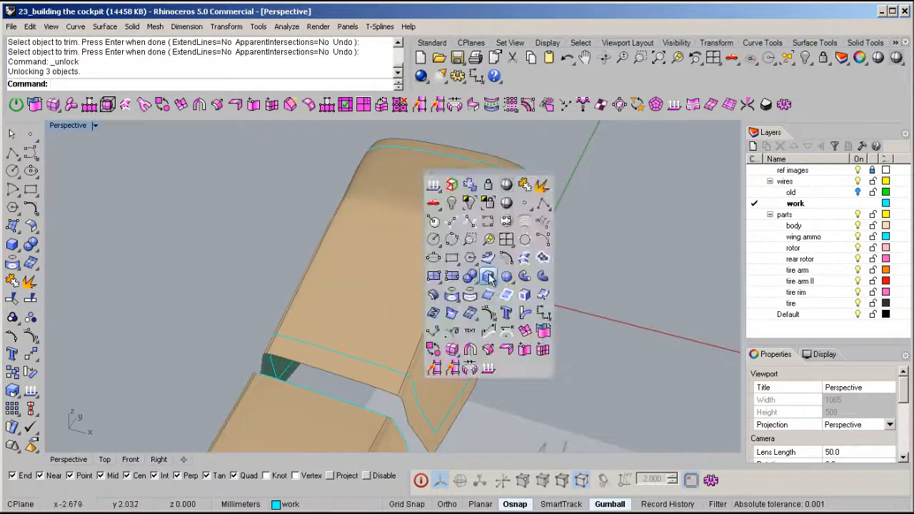
pyautogui.click(472, 294)
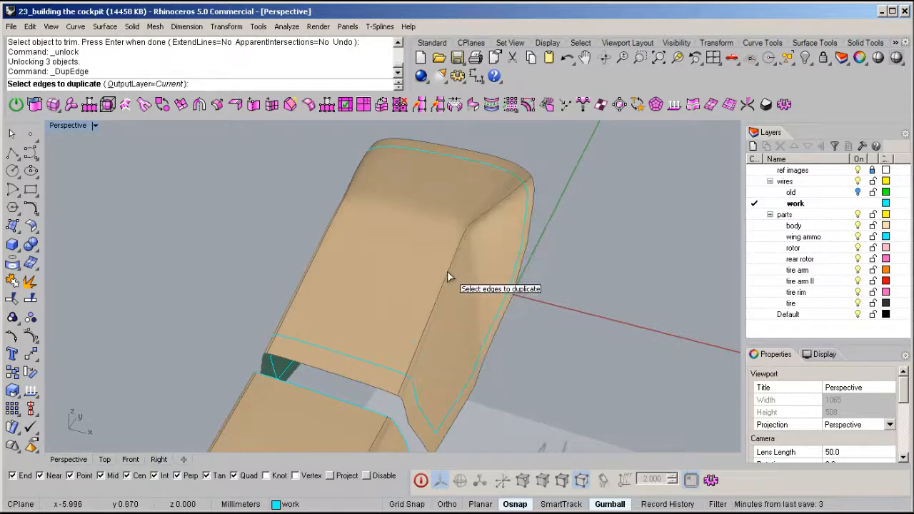
pyautogui.click(302, 282)
pyautogui.moveTo(302, 282); pyautogui.dragTo(357, 279, button='right')
pyautogui.click(415, 301)
pyautogui.press('Return')
# - Create round-capped pipes with a 0.4 radius along both duplicated roof edges, and delete the edge curves
pyautogui.moveTo(416, 301); pyautogui.dragTo(311, 280, button='right')
pyautogui.middleClick(310, 274)
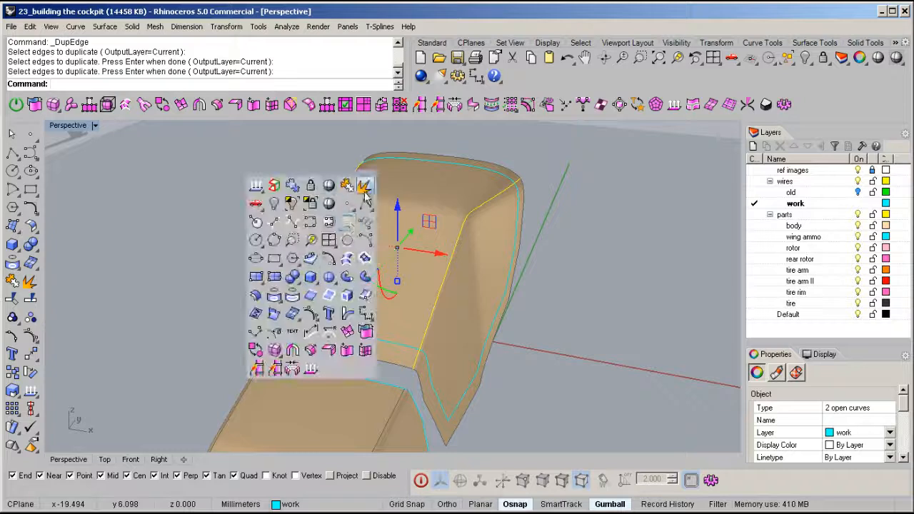
pyautogui.click(349, 279)
pyautogui.moveTo(457, 275); pyautogui.dragTo(530, 262, button='right')
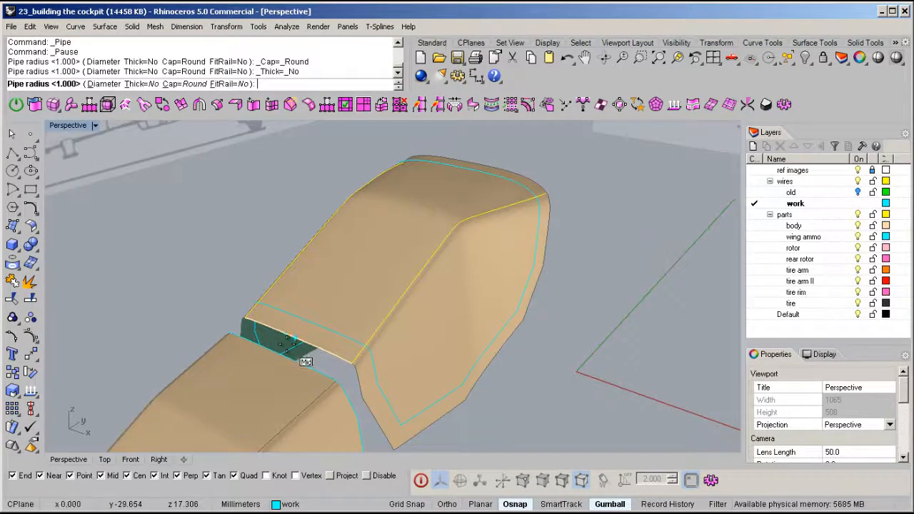
pyautogui.press('Return')
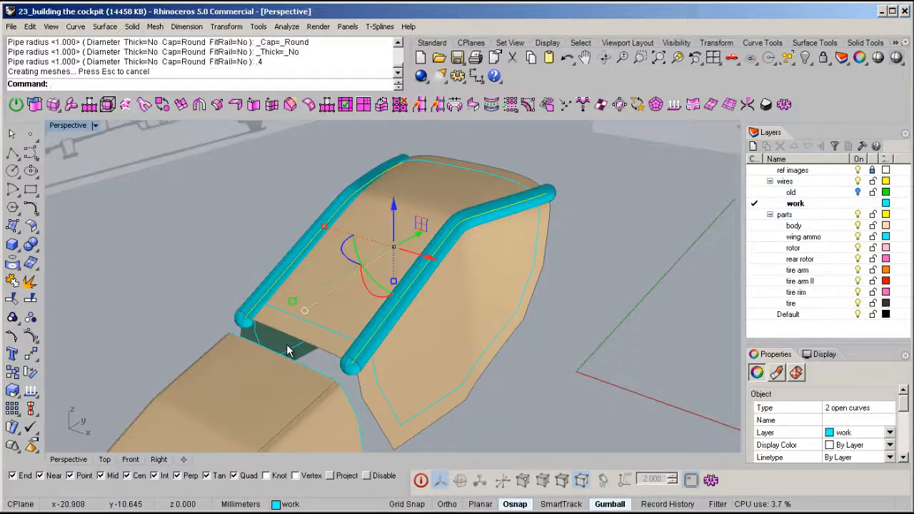
pyautogui.moveTo(326, 347); pyautogui.dragTo(448, 296, button='right')
pyautogui.press('Delete')
# - Create the intersection curves between both roof-edge pipes and the rear cockpit piece, and delete the two pipes
pyautogui.click(504, 213)
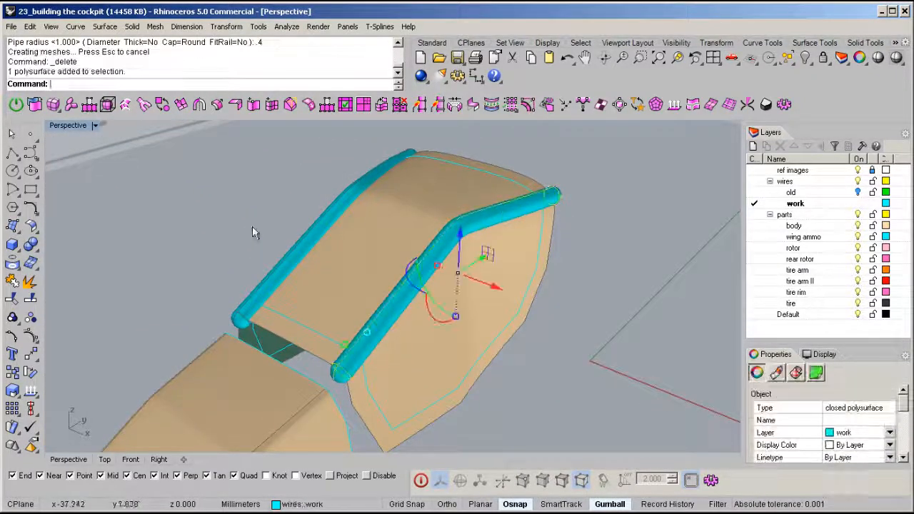
pyautogui.click(328, 206)
pyautogui.moveTo(251, 261); pyautogui.dragTo(347, 269, button='right')
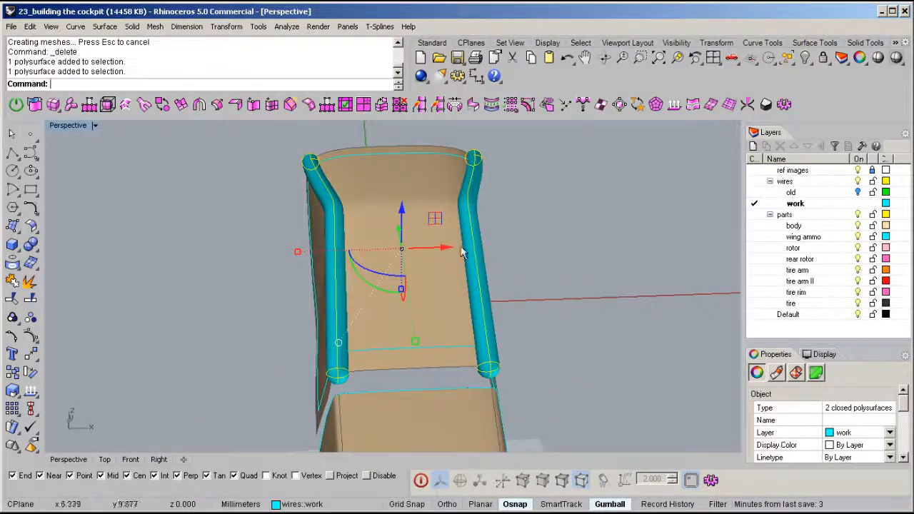
pyautogui.moveTo(420, 182); pyautogui.dragTo(444, 190, button='right')
pyautogui.click(450, 200)
pyautogui.middleClick(423, 225)
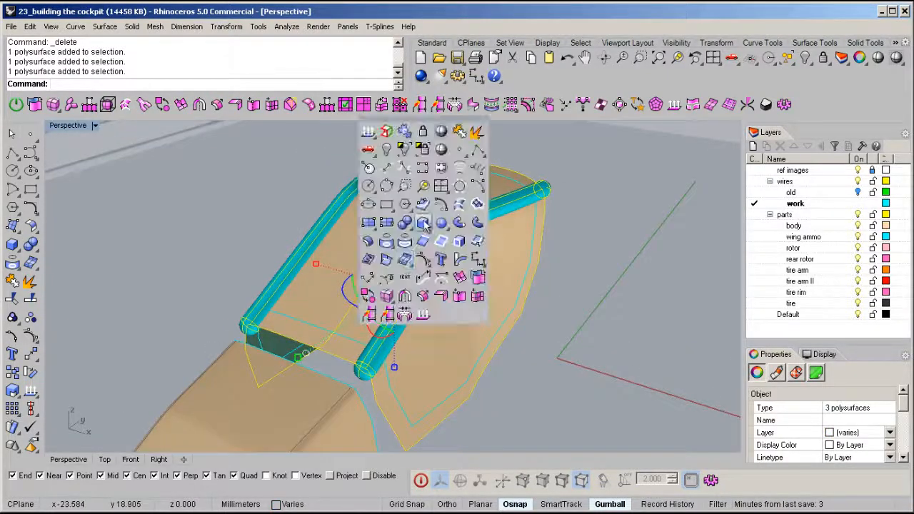
pyautogui.click(386, 262)
pyautogui.scroll(6, 539, 203)
pyautogui.click(563, 180)
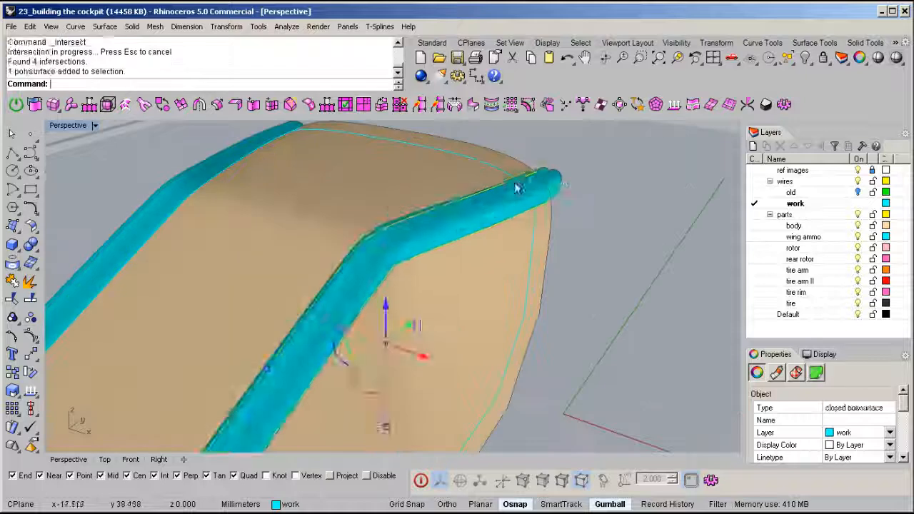
pyautogui.press('Delete')
pyautogui.click(278, 144)
pyautogui.press('Delete')
# - In the Right view, draw a slanted single-segment polyline about 3.1 mm long across the roof bend of the rear cockpit piece
pyautogui.scroll(-5, 281, 149)
pyautogui.moveTo(335, 215); pyautogui.dragTo(386, 245, button='right')
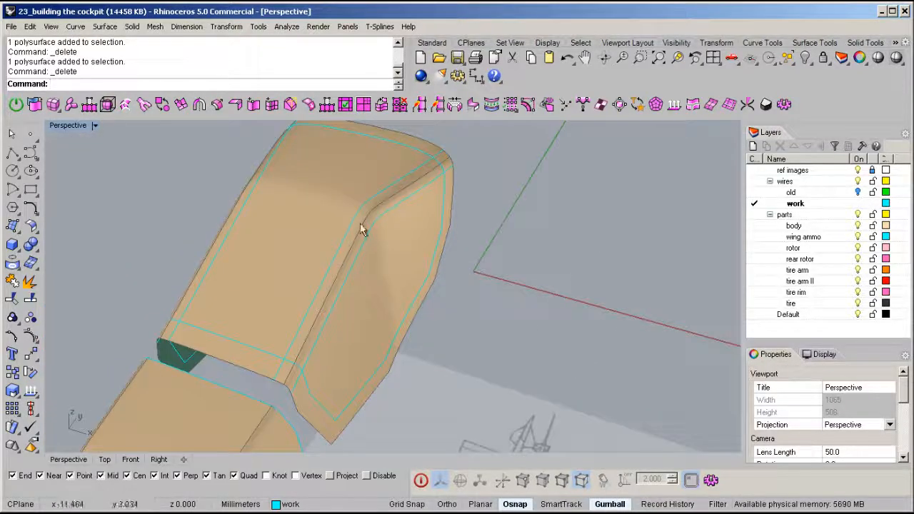
pyautogui.moveTo(305, 309); pyautogui.dragTo(325, 284, button='right')
pyautogui.middleClick(327, 268)
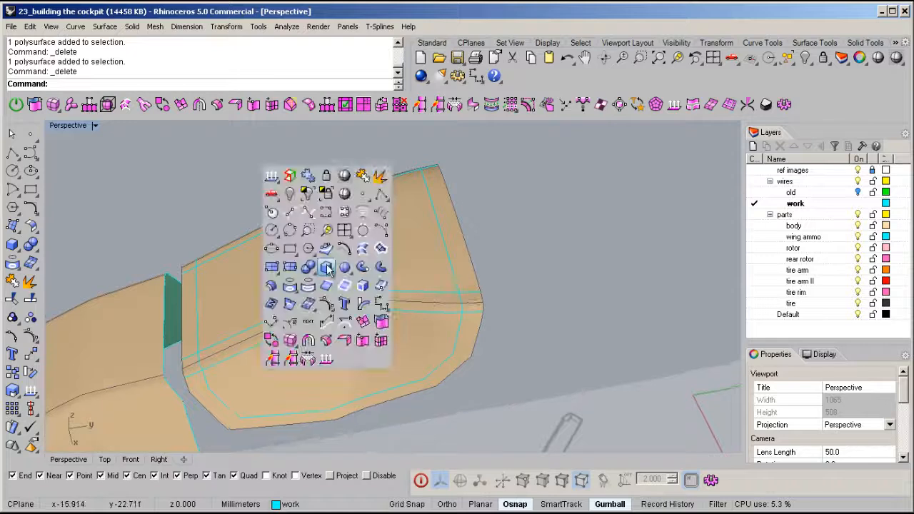
pyautogui.doubleClick(70, 127)
pyautogui.scroll(8, 580, 350)
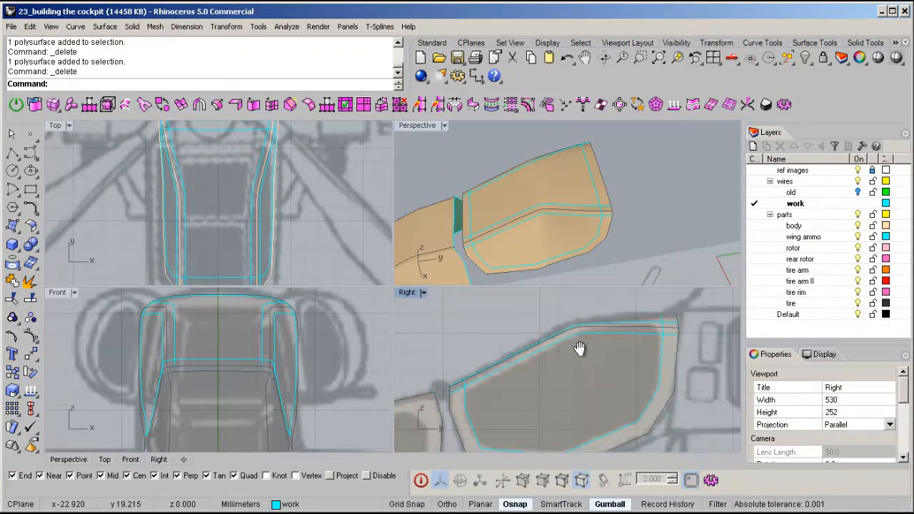
pyautogui.scroll(2, 564, 373)
pyautogui.middleClick(545, 351)
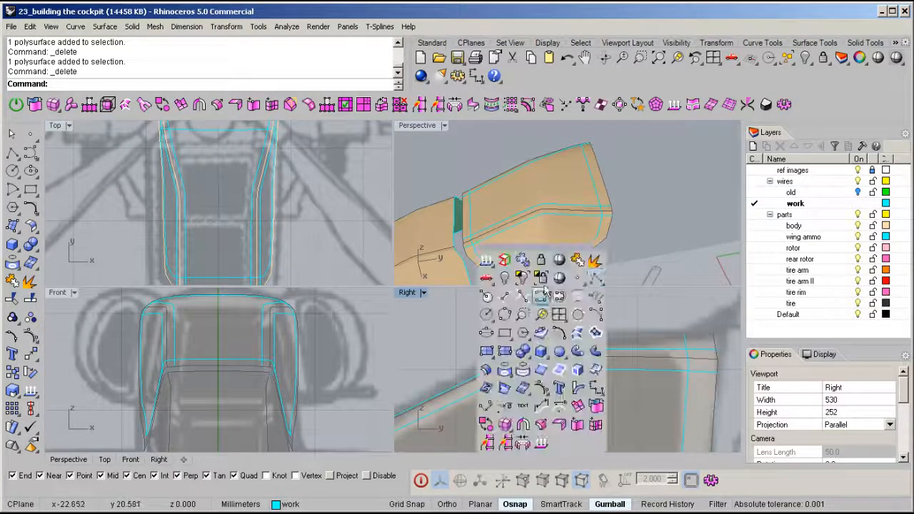
pyautogui.click(593, 279)
pyautogui.click(511, 310)
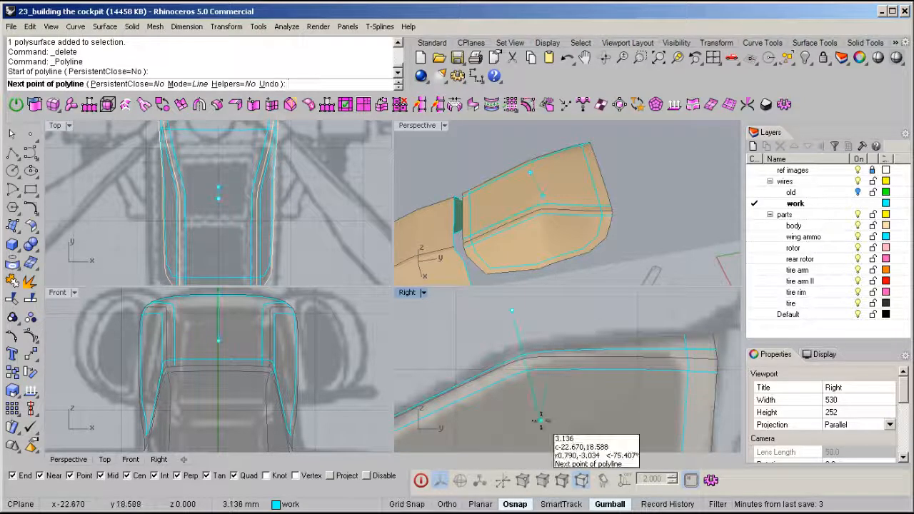
pyautogui.click(542, 411)
pyautogui.press('Return')
# - Project the slanted line from the Right view onto the rear cockpit piece, deleting the input line
pyautogui.click(520, 336)
pyautogui.middleClick(522, 331)
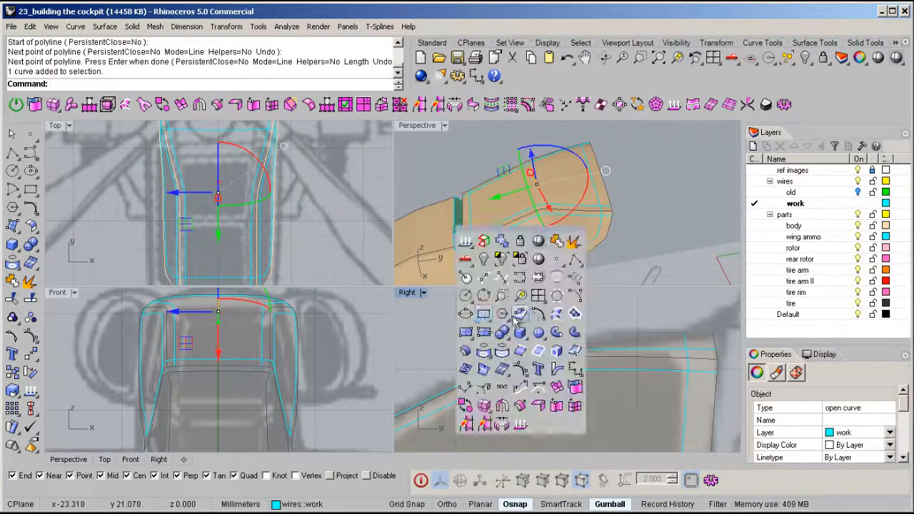
pyautogui.click(483, 351)
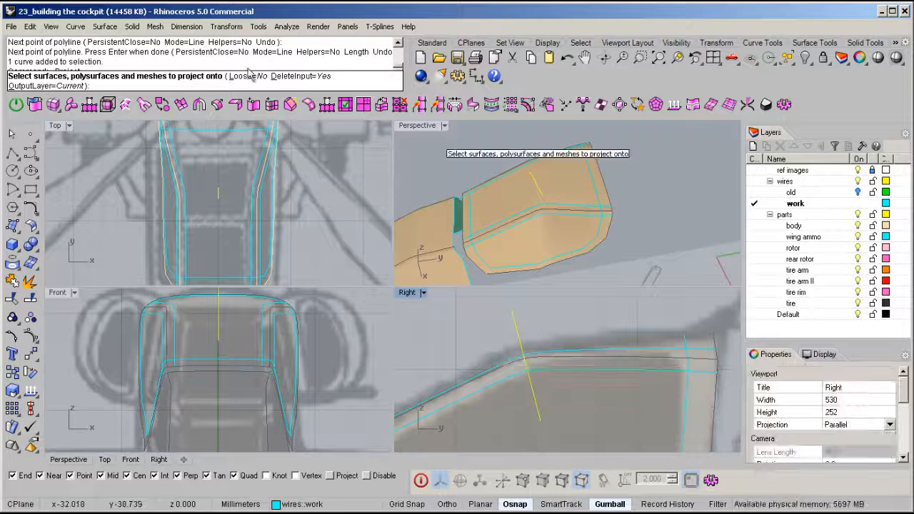
pyautogui.click(574, 414)
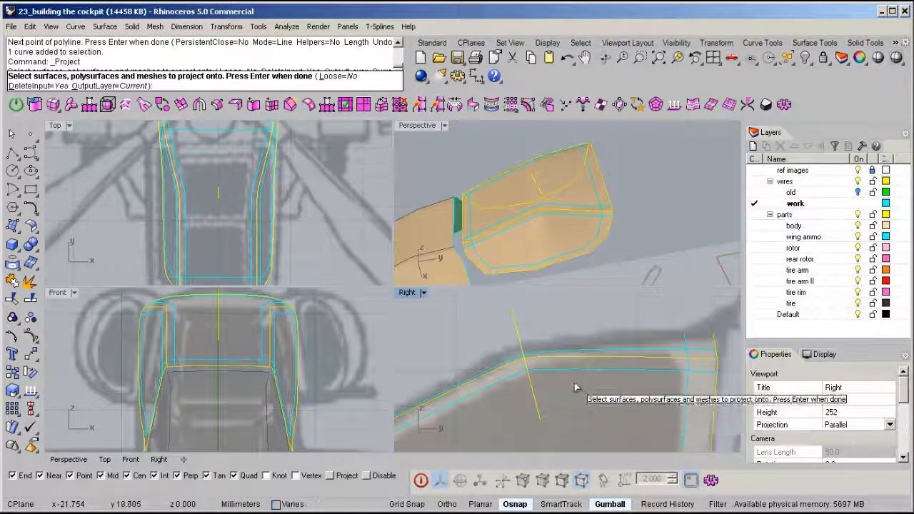
pyautogui.rightClick(576, 387)
pyautogui.moveTo(491, 204); pyautogui.dragTo(643, 181, button='right')
pyautogui.doubleClick(417, 125)
pyautogui.moveTo(414, 137); pyautogui.dragTo(337, 255, button='right')
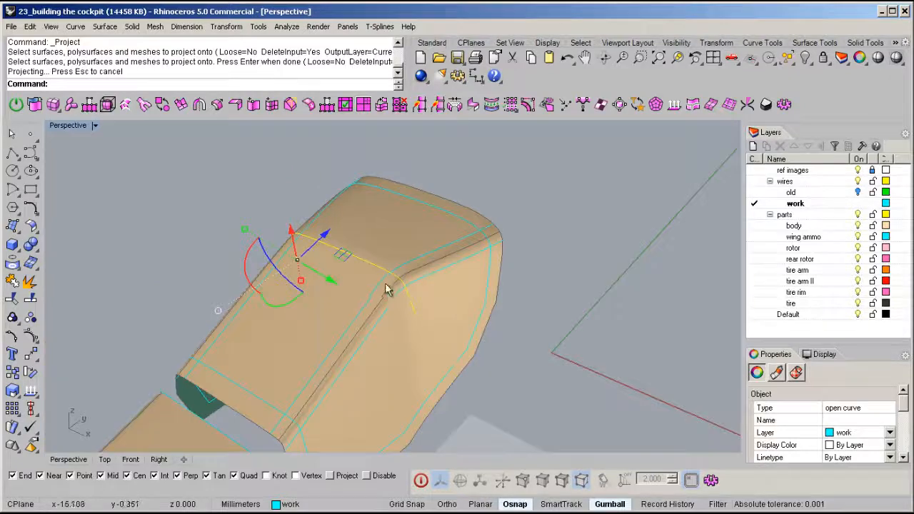
# - Try a round-capped pipe with a 0.6 radius along the curve projected across the rear cockpit piece
pyautogui.middleClick(386, 291)
pyautogui.click(421, 286)
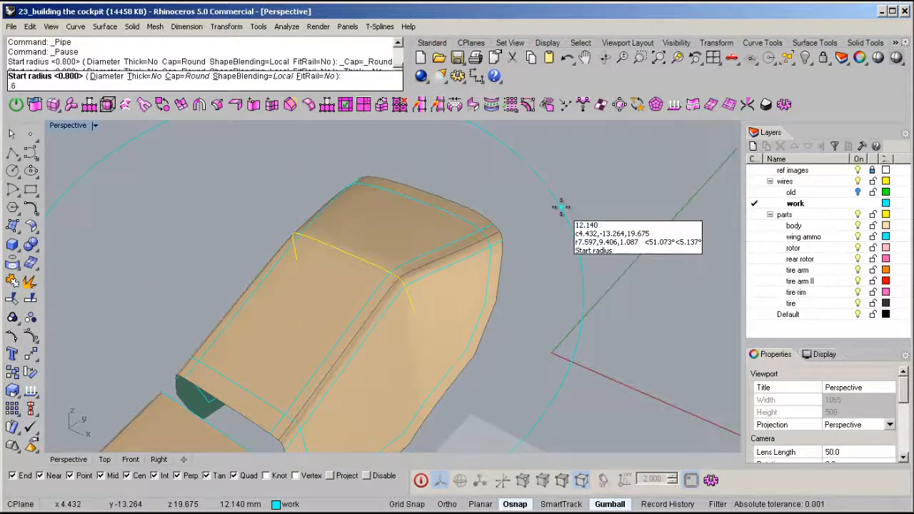
pyautogui.write('.6')
pyautogui.press('Return')
pyautogui.press('Return')
pyautogui.press('Return')
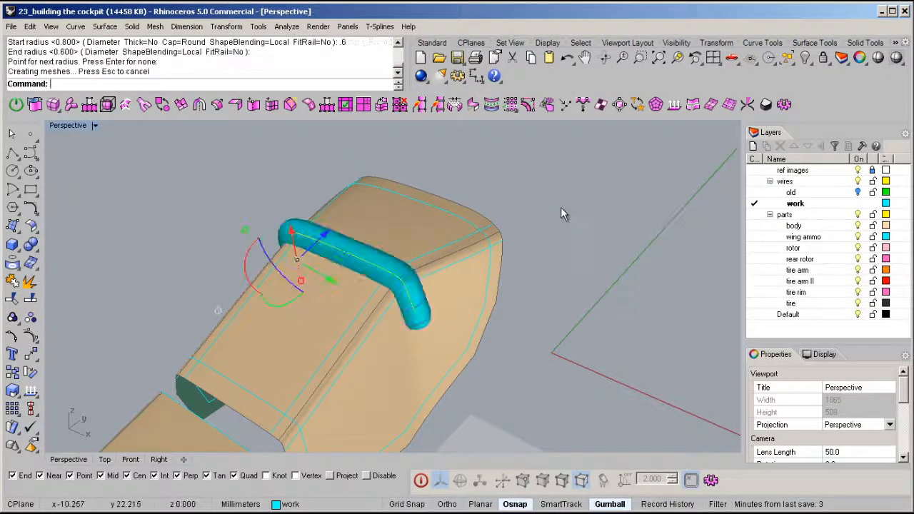
pyautogui.moveTo(560, 207); pyautogui.dragTo(477, 234, button='right')
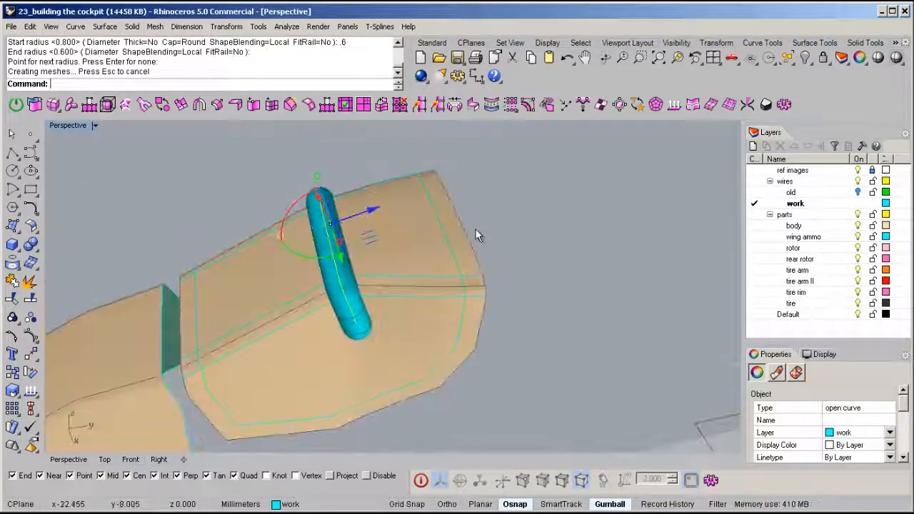
pyautogui.hotkey('ctrl', 'z')
# - Create a round-capped pipe with a 0.6 diameter along the projected cross curve
pyautogui.rightClick(202, 242)
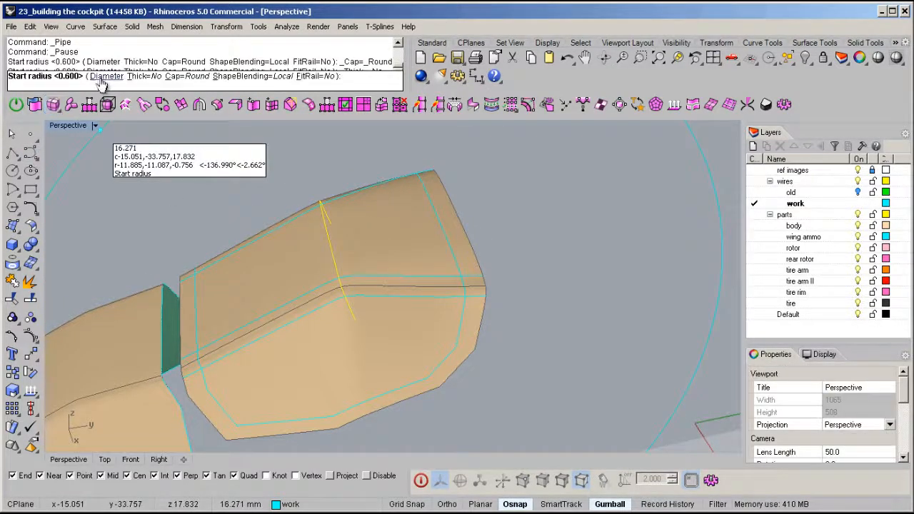
pyautogui.click(101, 78)
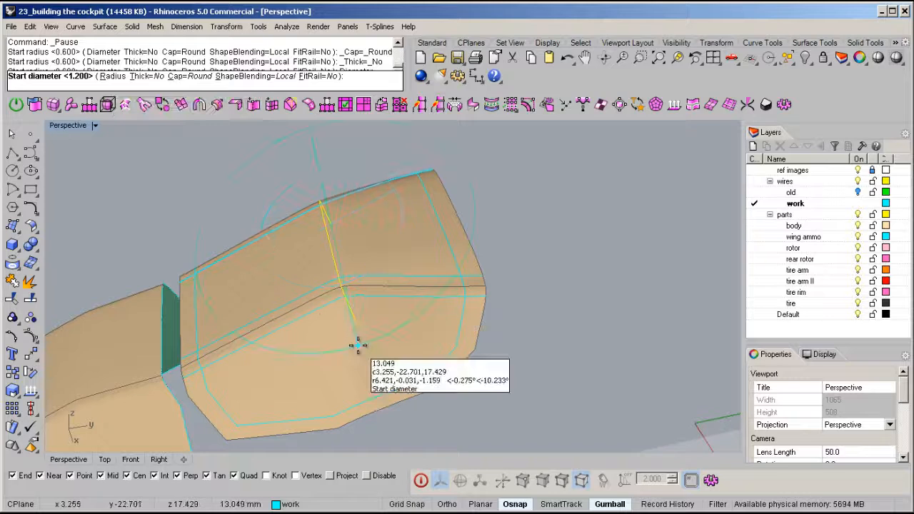
pyautogui.write('.6')
pyautogui.press('Return')
pyautogui.press('Return')
pyautogui.press('Return')
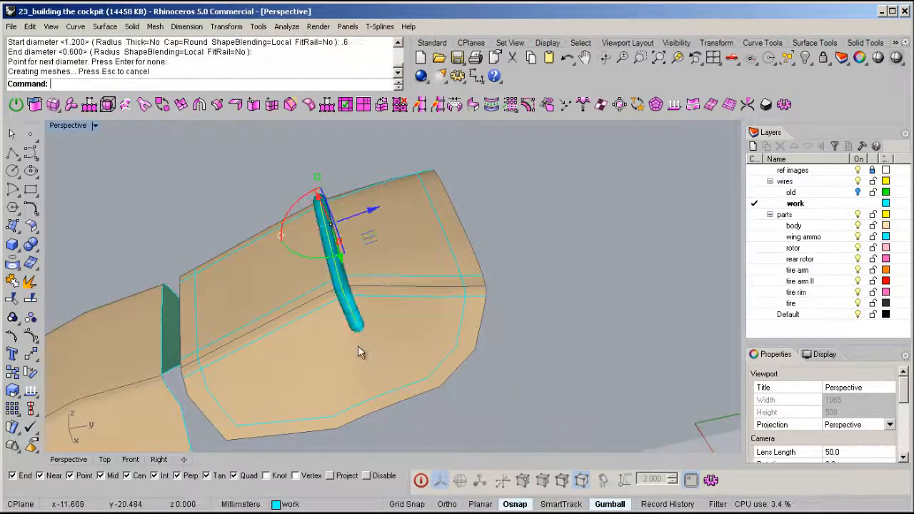
# - Create the intersection curve between the cross pipe and the rear cockpit piece, and delete the pipe and the projected curve
pyautogui.scroll(3, 318, 236)
pyautogui.click(328, 284)
pyautogui.keyDown('shift'); pyautogui.click(439, 274); pyautogui.keyUp('shift')
pyautogui.middleClick(438, 274)
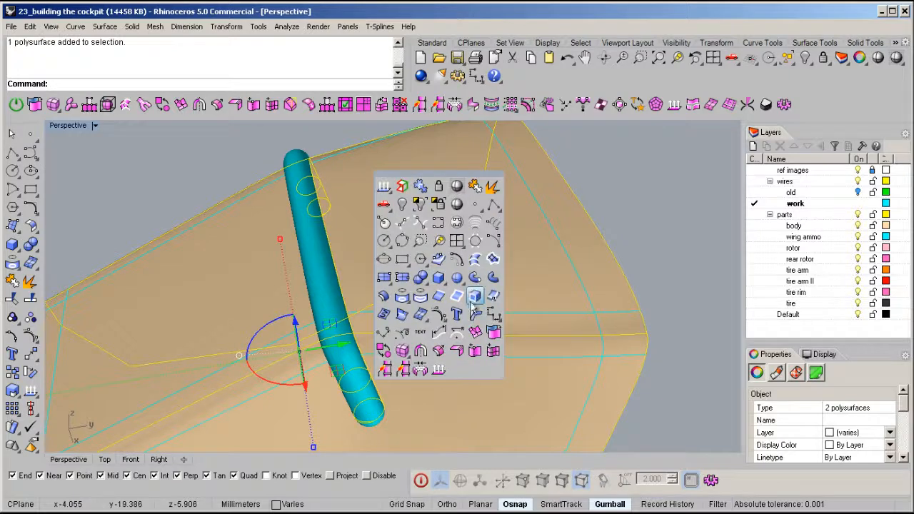
pyautogui.click(328, 329)
pyautogui.press('Delete')
pyautogui.moveTo(329, 324); pyautogui.dragTo(409, 260, button='right')
pyautogui.click(398, 321)
pyautogui.click(430, 347)
pyautogui.press('Delete')
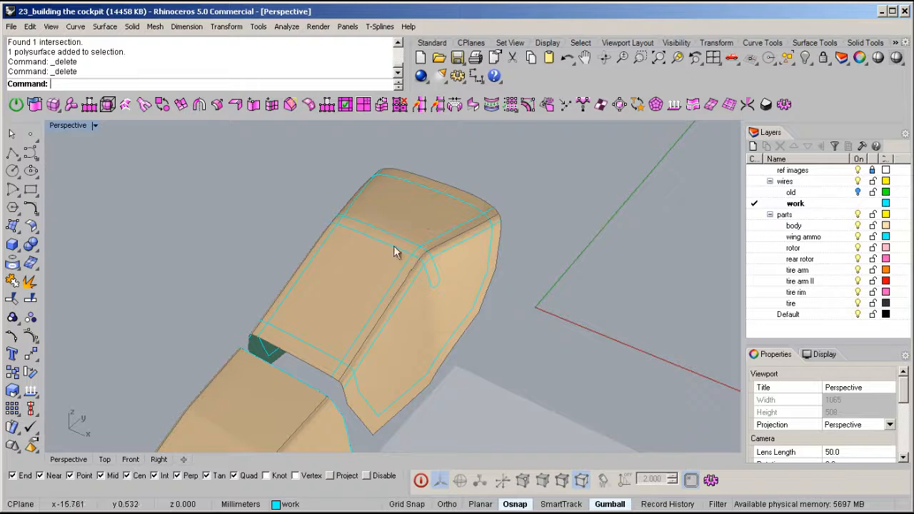
# - Lock both cockpit pieces while leaving all of the curves unlocked
pyautogui.press('F4')
pyautogui.middleClick(396, 239)
pyautogui.click(396, 172)
pyautogui.moveTo(394, 269); pyautogui.dragTo(522, 177, button='right')
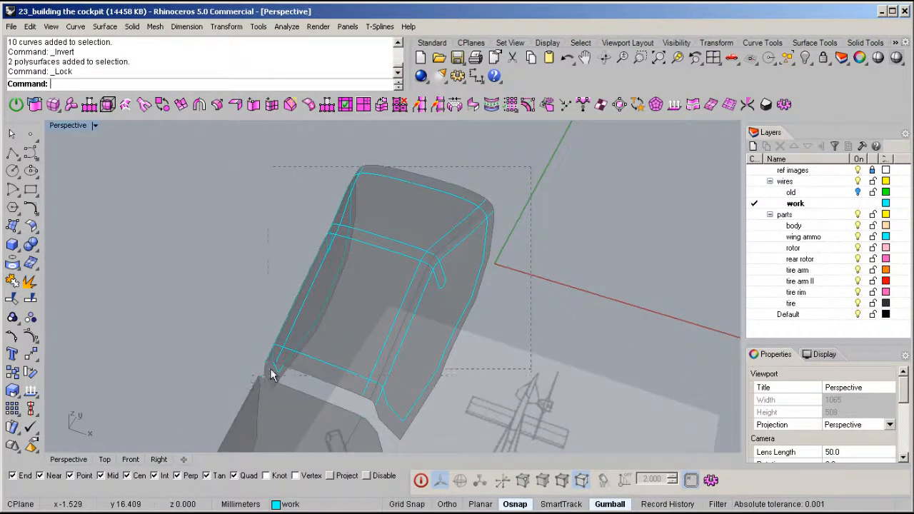
# - Select the nine curves on the rear cockpit piece and trim away the overlapping segments where the frame outlines cross
pyautogui.moveTo(281, 375); pyautogui.dragTo(281, 375)
pyautogui.moveTo(281, 375); pyautogui.dragTo(400, 351, button='right')
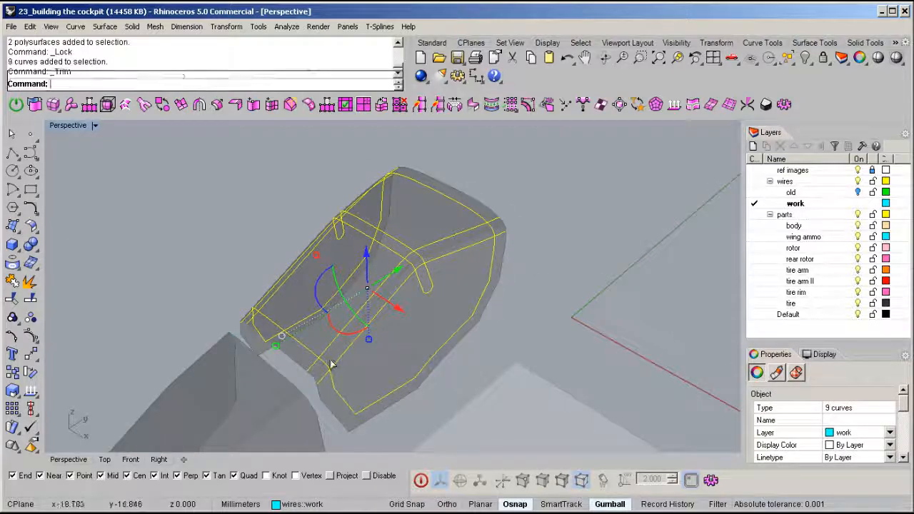
pyautogui.hotkey('ctrl', 't')
pyautogui.scroll(6, 333, 372)
pyautogui.click(333, 382)
pyautogui.click(337, 356)
pyautogui.click(319, 359)
pyautogui.click(315, 357)
pyautogui.click(307, 359)
pyautogui.moveTo(307, 363); pyautogui.dragTo(339, 278, button='right')
pyautogui.click(320, 305)
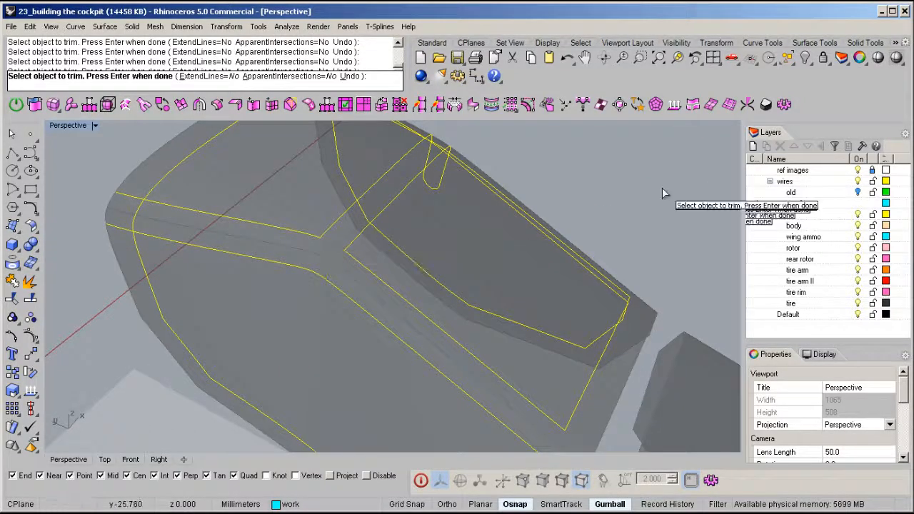
# - Undo the last four trims at the frame crossings
pyautogui.moveTo(407, 231); pyautogui.dragTo(403, 227, button='right')
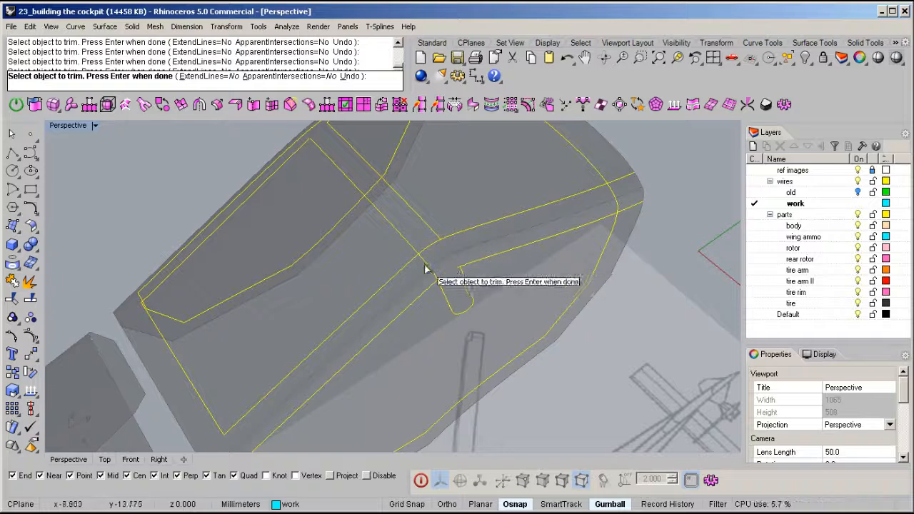
pyautogui.scroll(2, 442, 277)
pyautogui.scroll(-3, 432, 282)
pyautogui.moveTo(589, 234); pyautogui.dragTo(535, 227, button='right')
pyautogui.hotkey('ctrl', 'z')
pyautogui.hotkey('ctrl', 'z')
pyautogui.hotkey('ctrl', 'z')
pyautogui.scroll(4, 429, 300)
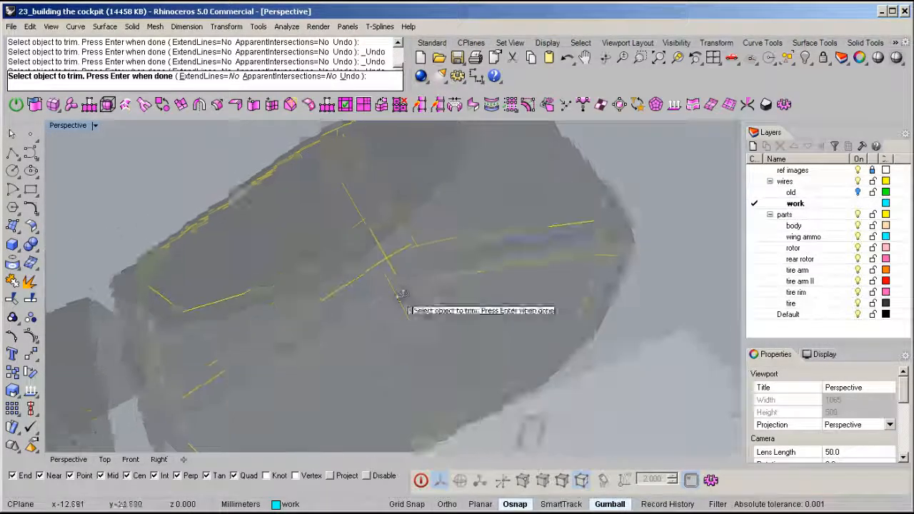
pyautogui.hotkey('ctrl', 'z')
# - Trim the remaining outline segments that run through the frame bars at both ends of the cross bar
pyautogui.moveTo(493, 366); pyautogui.dragTo(368, 447)
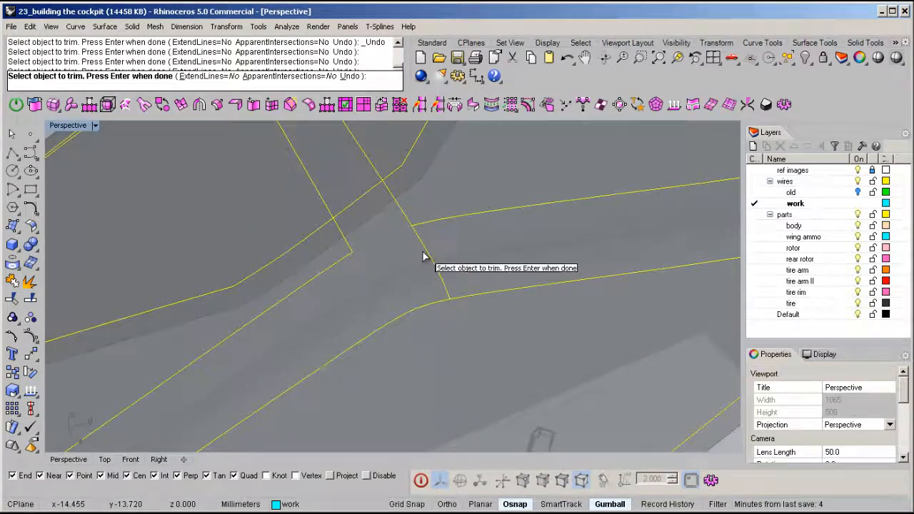
pyautogui.click(428, 254)
pyautogui.scroll(-5, 426, 257)
pyautogui.moveTo(333, 330); pyautogui.dragTo(458, 276, button='right')
pyautogui.scroll(5, 416, 333)
pyautogui.moveTo(485, 387); pyautogui.dragTo(449, 448)
pyautogui.click(414, 347)
pyautogui.scroll(-5, 417, 349)
pyautogui.moveTo(449, 361); pyautogui.dragTo(371, 293, button='right')
pyautogui.scroll(4, 402, 357)
pyautogui.scroll(2, 369, 321)
pyautogui.moveTo(322, 307); pyautogui.dragTo(280, 409)
pyautogui.scroll(-4, 400, 315)
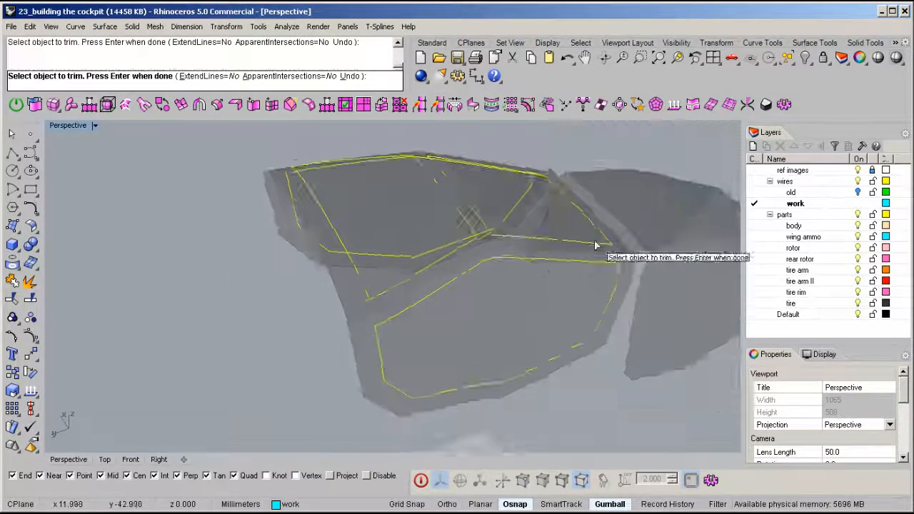
# - Join the trimmed curves into four closed window outlines and unlock both cockpit pieces
pyautogui.moveTo(543, 267); pyautogui.dragTo(378, 268, button='right')
pyautogui.middleClick(377, 268)
pyautogui.click(413, 177)
pyautogui.scroll(-3, 418, 184)
pyautogui.moveTo(564, 250); pyautogui.dragTo(483, 305, button='right')
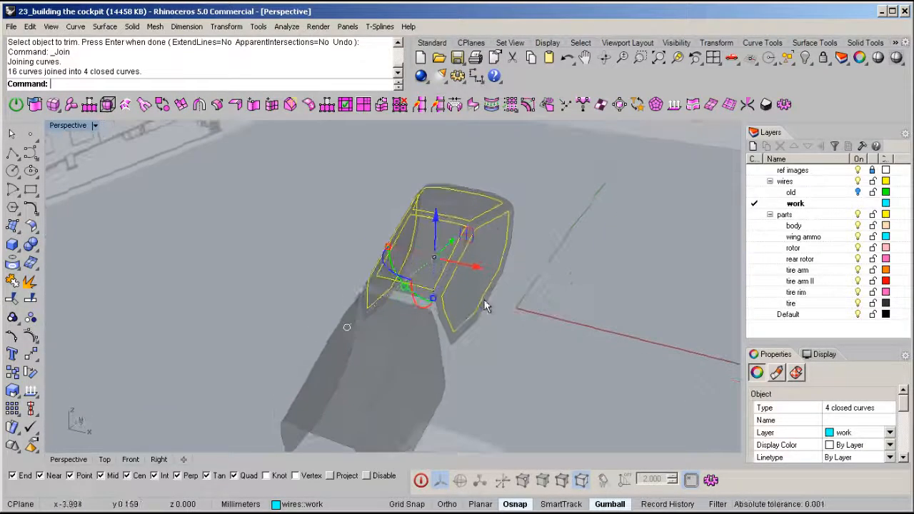
pyautogui.press('Escape')
pyautogui.moveTo(498, 221); pyautogui.dragTo(434, 312, button='right')
pyautogui.hotkey('ctrl', 'alt', 'l')
pyautogui.scroll(3, 433, 270)
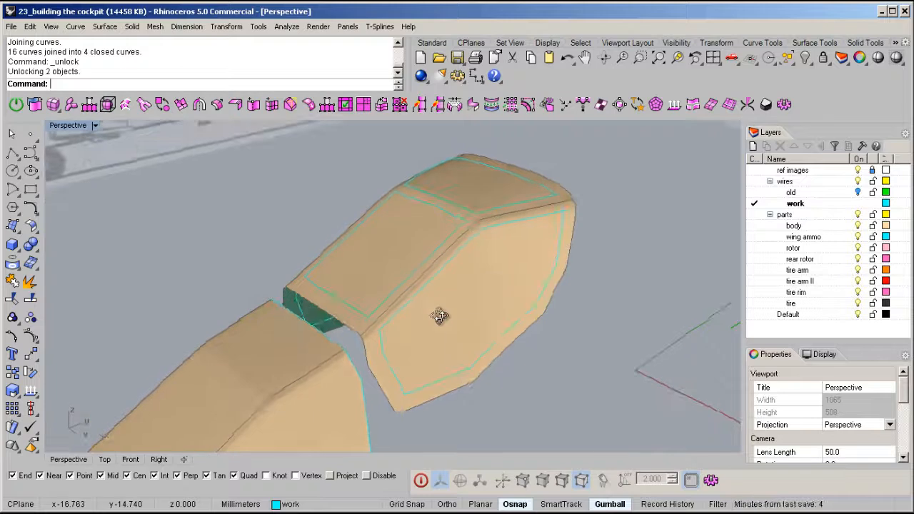
# - Split the rear cockpit piece with the four closed window outlines
pyautogui.click(488, 273)
pyautogui.moveTo(488, 274)
pyautogui.mouseDown(button='right')
pyautogui.moveTo(506, 287)
pyautogui.moveTo(473, 275)
pyautogui.mouseUp(button='right')
pyautogui.hotkey('ctrl', 'shift', 's')
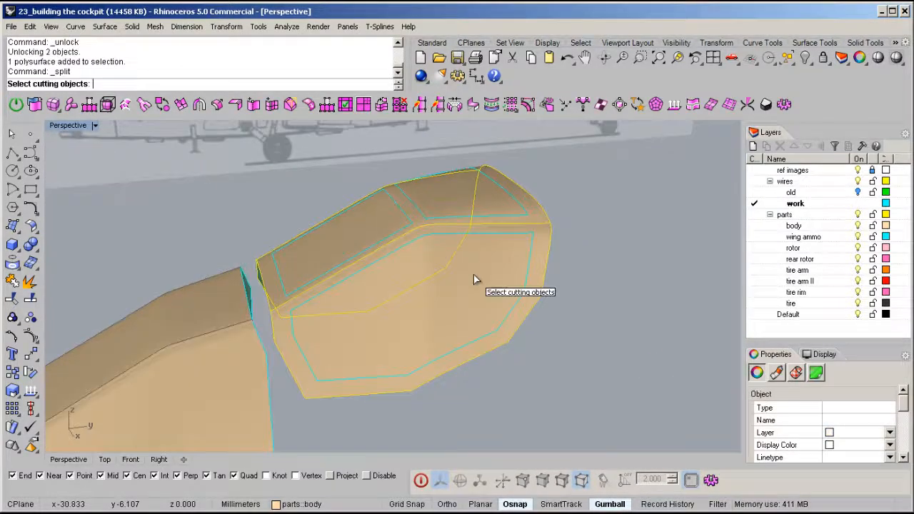
pyautogui.click(335, 303)
pyautogui.press('Return')
pyautogui.moveTo(421, 265)
pyautogui.mouseDown(button='right')
pyautogui.moveTo(481, 286)
pyautogui.moveTo(422, 274)
pyautogui.mouseUp(button='right')
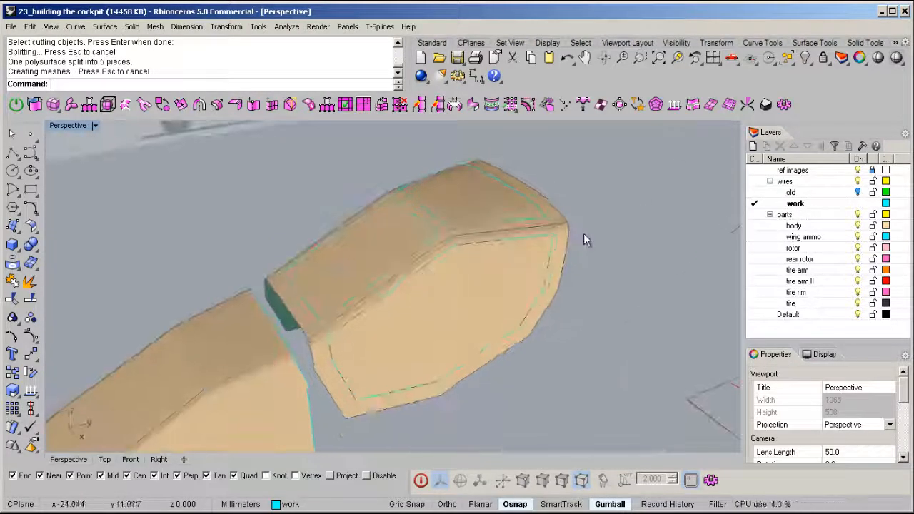
# - Lock the frame polysurface that surrounds the four window surfaces
pyautogui.click(563, 219)
pyautogui.scroll(3, 563, 223)
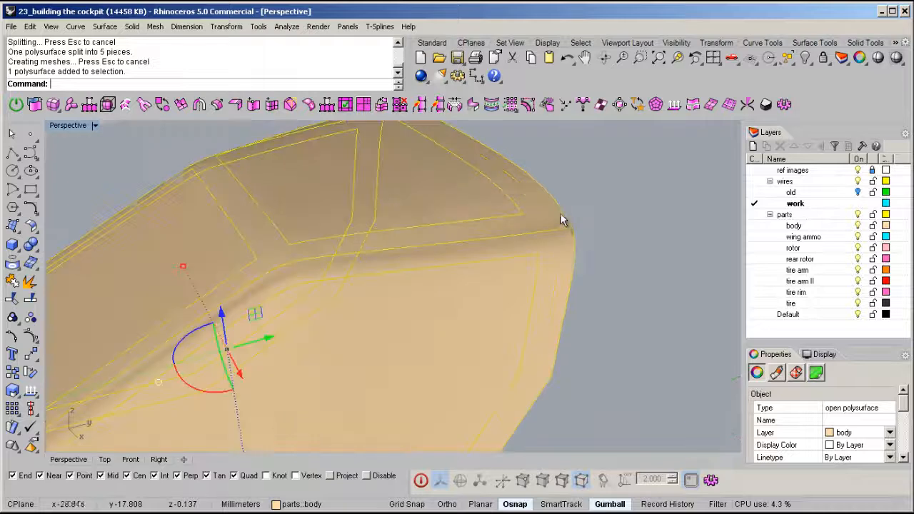
pyautogui.hotkey('ctrl', 'l')
pyautogui.moveTo(568, 226); pyautogui.dragTo(433, 325, button='right')
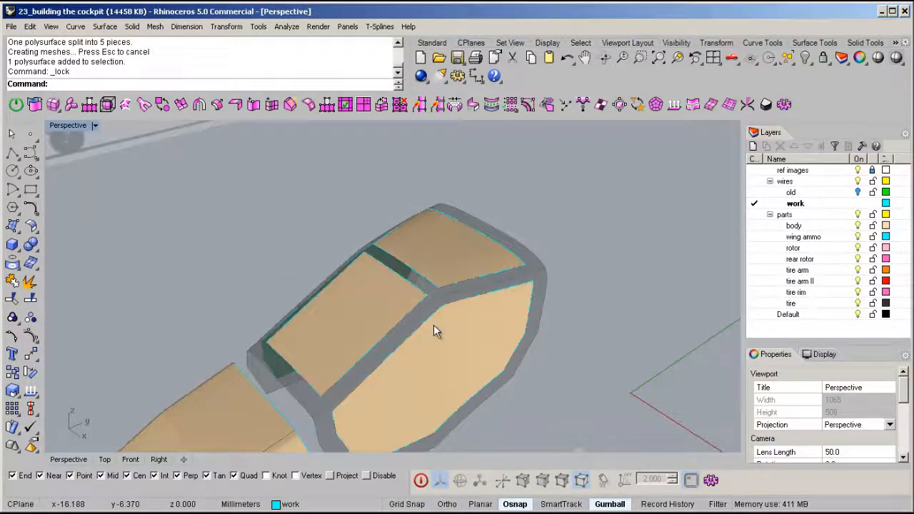
pyautogui.press('F4')
pyautogui.scroll(-5, 432, 325)
pyautogui.moveTo(373, 231); pyautogui.dragTo(376, 281, button='right')
pyautogui.scroll(8, 471, 226)
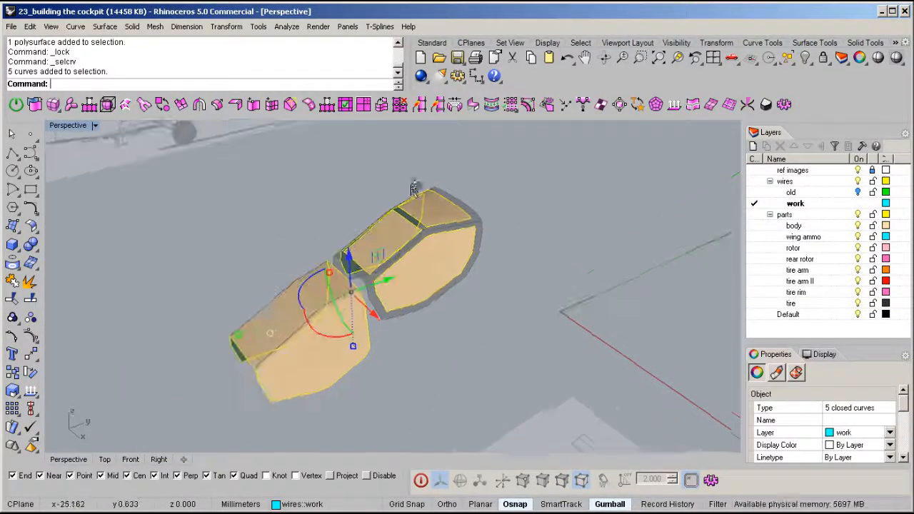
# - Offset the outline of the near side window inward on its surface by 0.1
pyautogui.click(443, 257)
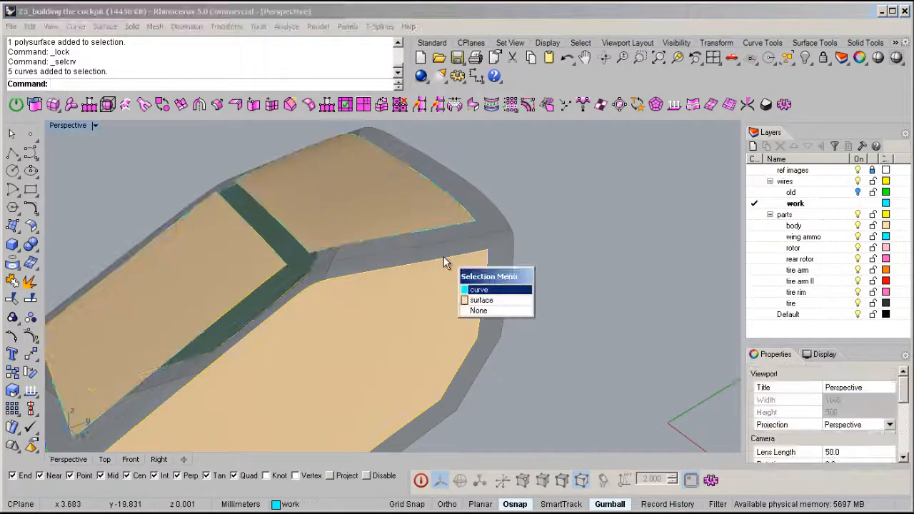
pyautogui.rightClick(444, 257)
pyautogui.middleClick(332, 312)
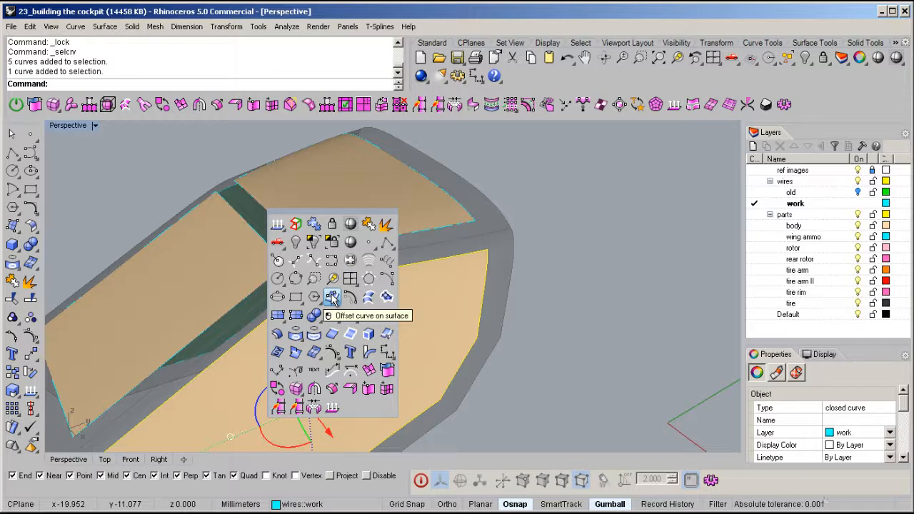
pyautogui.click(332, 297)
pyautogui.click(432, 298)
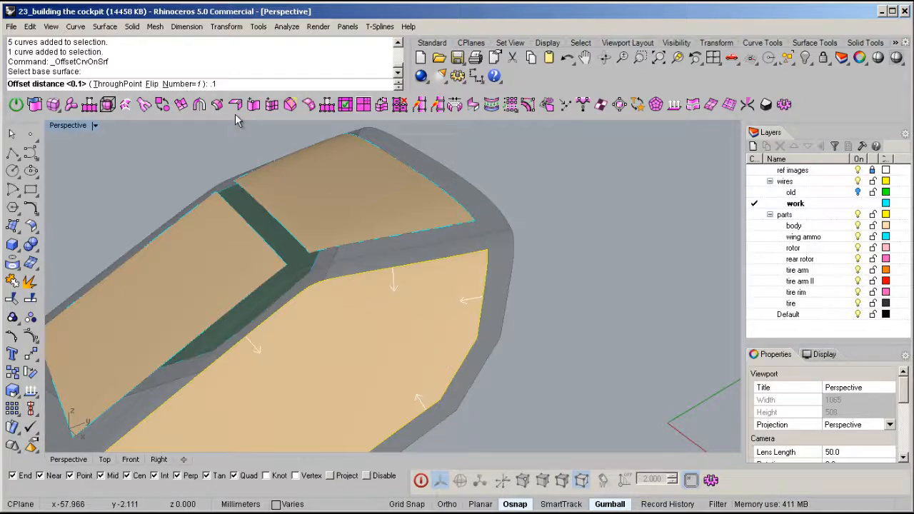
pyautogui.write('.1')
pyautogui.press('Return')
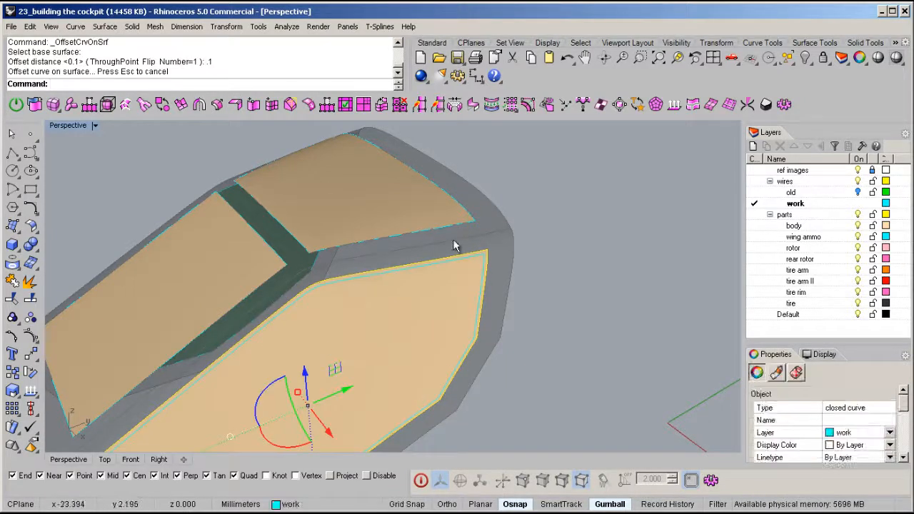
# - Split the near side window surface with its offset curve to separate a narrow border strip
pyautogui.scroll(4, 452, 209)
pyautogui.click(457, 336)
pyautogui.hotkey('ctrl', 'shift', 's')
pyautogui.click(461, 286)
pyautogui.press('Return')
pyautogui.scroll(-6, 523, 274)
pyautogui.click(563, 307)
# - Try to split the top window farthest from the front cockpit piece along its outline
pyautogui.moveTo(423, 260); pyautogui.dragTo(449, 250, button='right')
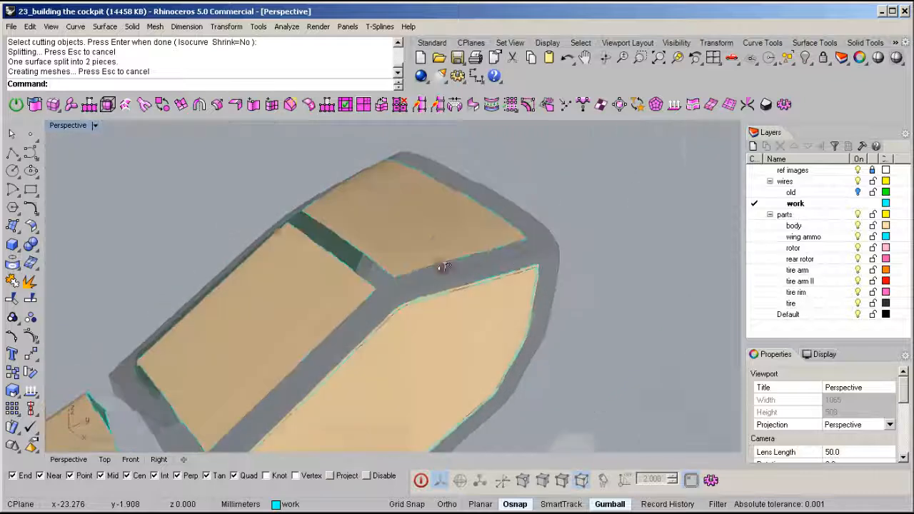
pyautogui.scroll(5, 457, 278)
pyautogui.click(475, 310)
pyautogui.click(475, 306)
pyautogui.hotkey('ctrl', 'shift', 's')
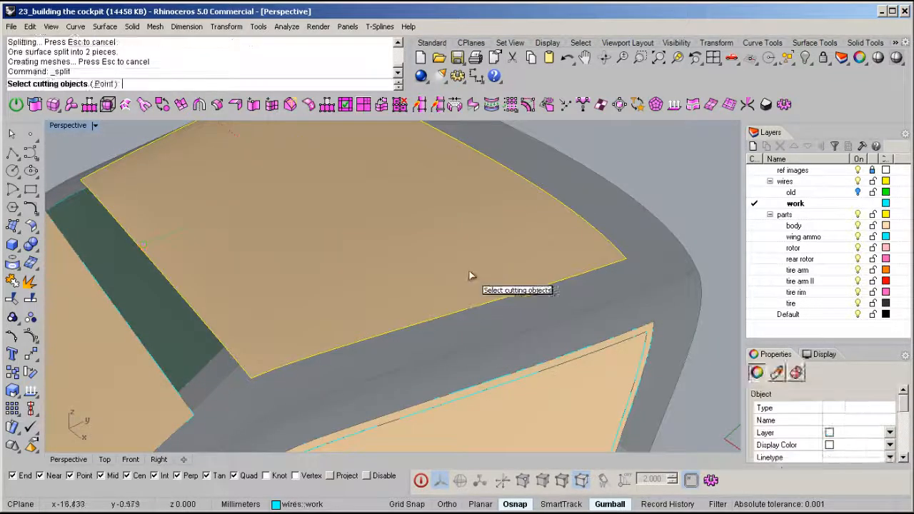
pyautogui.click(467, 269)
pyautogui.press('Return')
pyautogui.click(464, 307)
pyautogui.click(464, 308)
pyautogui.hotkey('ctrl', 'shift', 's')
pyautogui.click(465, 279)
pyautogui.press('Return')
# - Offset the outline of the farther top window on its surface by 0.1, flipped to the inside
pyautogui.click(471, 307)
pyautogui.click(470, 307)
pyautogui.middleClick(471, 308)
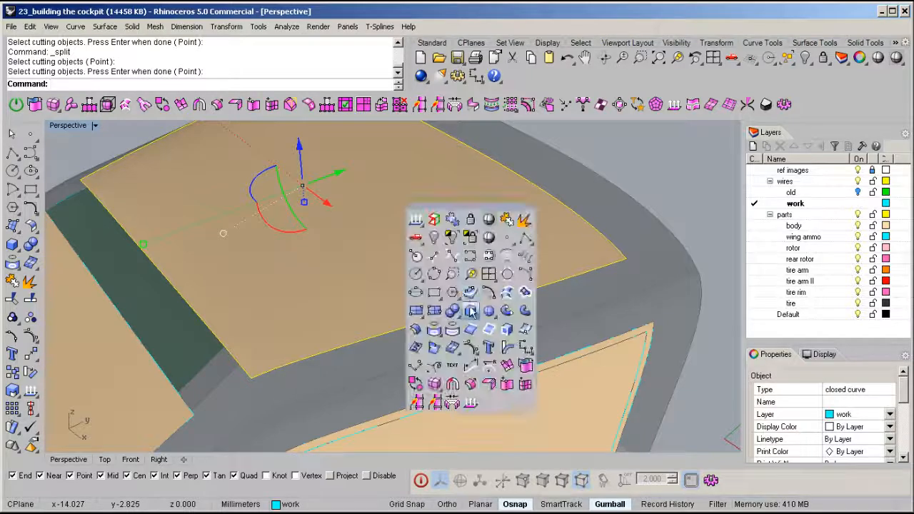
pyautogui.click(467, 294)
pyautogui.click(467, 283)
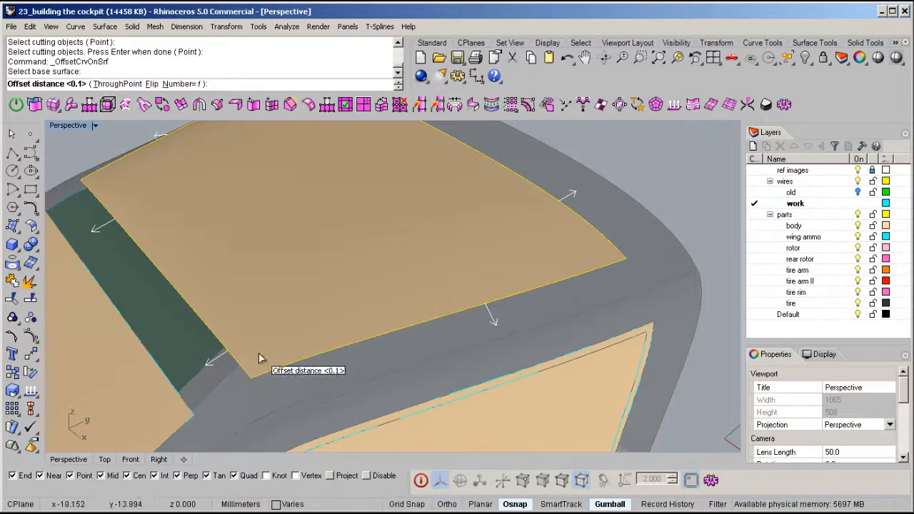
pyautogui.click(151, 83)
pyautogui.press('Return')
# - Split the farther top window surface with its offset curve
pyautogui.moveTo(418, 185); pyautogui.dragTo(368, 296, button='right')
pyautogui.click(429, 163)
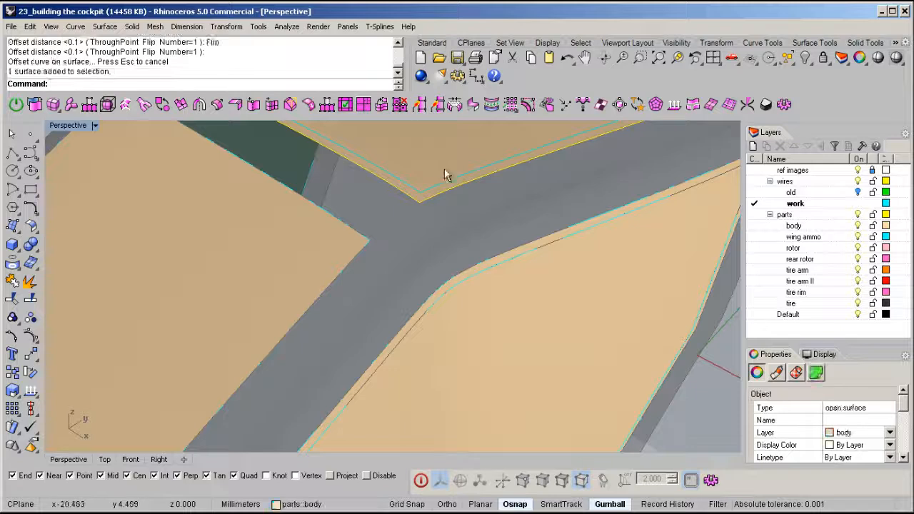
pyautogui.hotkey('ctrl', 'shift', 's')
pyautogui.click(451, 181)
pyautogui.press('Return')
# - Offset the outline of the top window nearest the front cockpit piece on its surface by 0.1, flipped to the inside
pyautogui.click(344, 242)
pyautogui.click(346, 268)
pyautogui.rightClick(347, 269)
pyautogui.middleClick(346, 269)
pyautogui.click(350, 254)
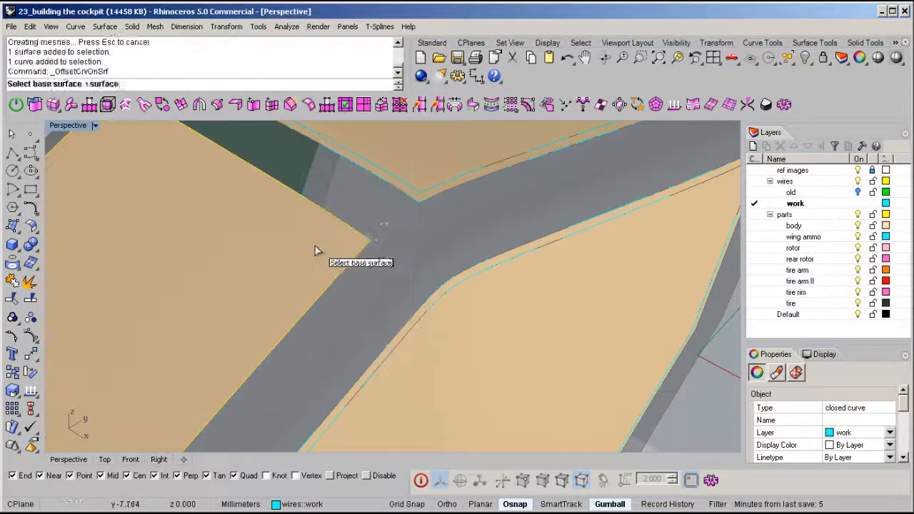
pyautogui.click(315, 245)
pyautogui.write('f')
pyautogui.press('Return')
pyautogui.press('Return')
# - Split the nearer top window surface with its offset curve
pyautogui.click(315, 246)
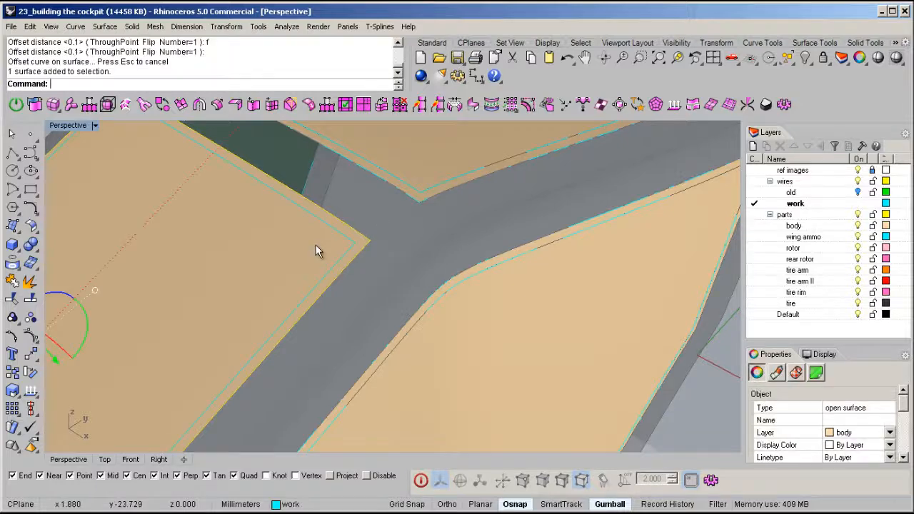
pyautogui.hotkey('ctrl', 'shift', 's')
pyautogui.click(347, 238)
pyautogui.press('Return')
pyautogui.click(311, 255)
# - Offset the outline of the opposite side window inward on its surface by 0.1
pyautogui.scroll(-6, 310, 255)
pyautogui.moveTo(311, 256); pyautogui.dragTo(492, 218, button='right')
pyautogui.scroll(4, 423, 187)
pyautogui.click(430, 185)
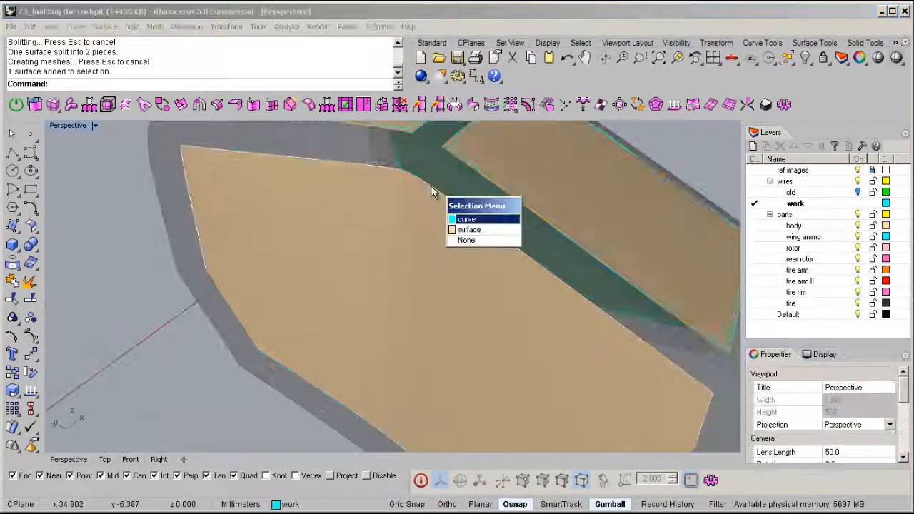
pyautogui.rightClick(431, 185)
pyautogui.middleClick(431, 185)
pyautogui.click(415, 153)
pyautogui.click(289, 217)
pyautogui.press('Return')
# - Split the opposite side window surface with its offset curve
pyautogui.scroll(3, 339, 227)
pyautogui.click(301, 305)
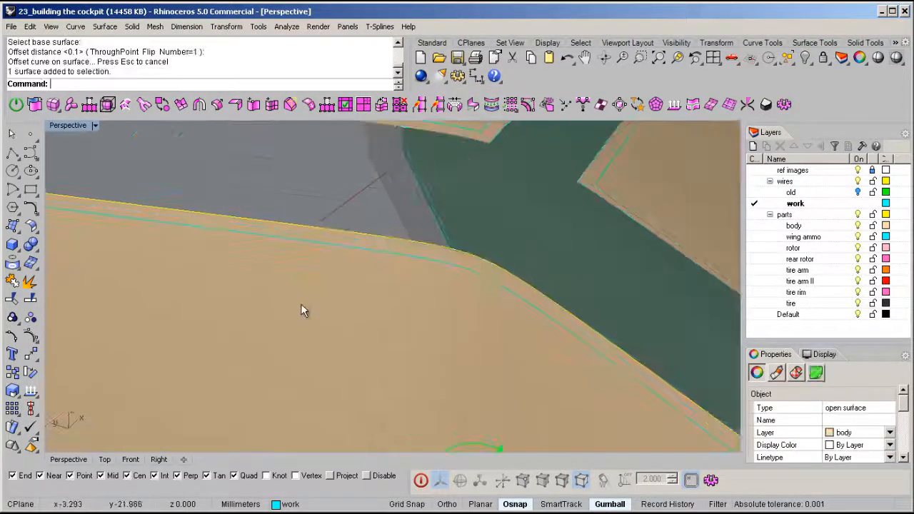
pyautogui.hotkey('ctrl', 'shift', 's')
pyautogui.click(326, 242)
pyautogui.rightClick(326, 241)
pyautogui.scroll(-5, 325, 241)
pyautogui.moveTo(443, 262); pyautogui.dragTo(235, 257, button='right')
pyautogui.click(234, 257)
# - Delete all the window outline and offset curves, keeping only the curve on the front cockpit piece
pyautogui.keyDown('shift'); pyautogui.moveTo(349, 218); pyautogui.dragTo(314, 307, button='right'); pyautogui.keyUp('shift')
pyautogui.scroll(4, 431, 229)
pyautogui.scroll(-4, 490, 283)
pyautogui.hotkey('ctrl', 'shift', 'c')
pyautogui.scroll(-3, 405, 250)
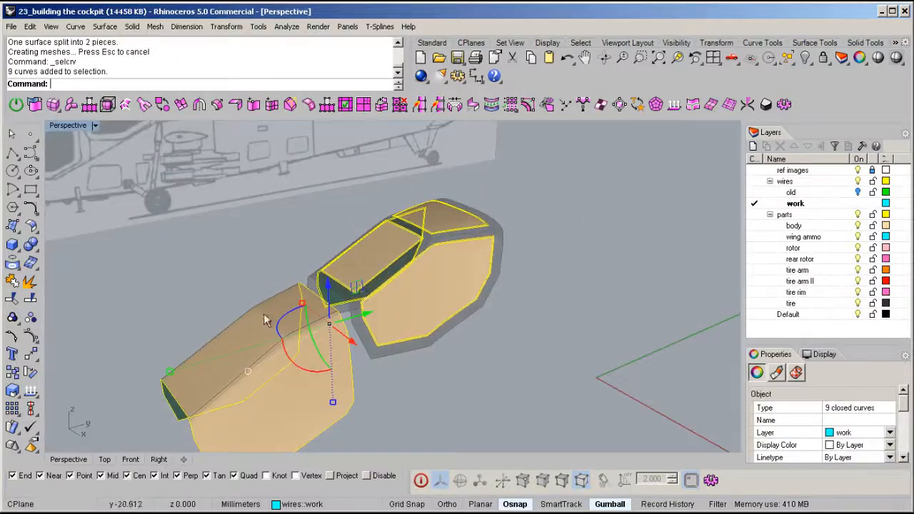
pyautogui.keyDown('ctrl'); pyautogui.moveTo(232, 325); pyautogui.dragTo(130, 453); pyautogui.keyUp('ctrl')
pyautogui.press('Delete')
pyautogui.moveTo(274, 355); pyautogui.dragTo(231, 371, button='right')
# - Offset the four narrow border strips around the windows by 0.1 as solids, deleting the input surfaces
pyautogui.moveTo(284, 418); pyautogui.dragTo(455, 243, button='right')
pyautogui.scroll(8, 454, 243)
pyautogui.moveTo(508, 268); pyautogui.dragTo(485, 332, button='right')
pyautogui.scroll(7, 498, 343)
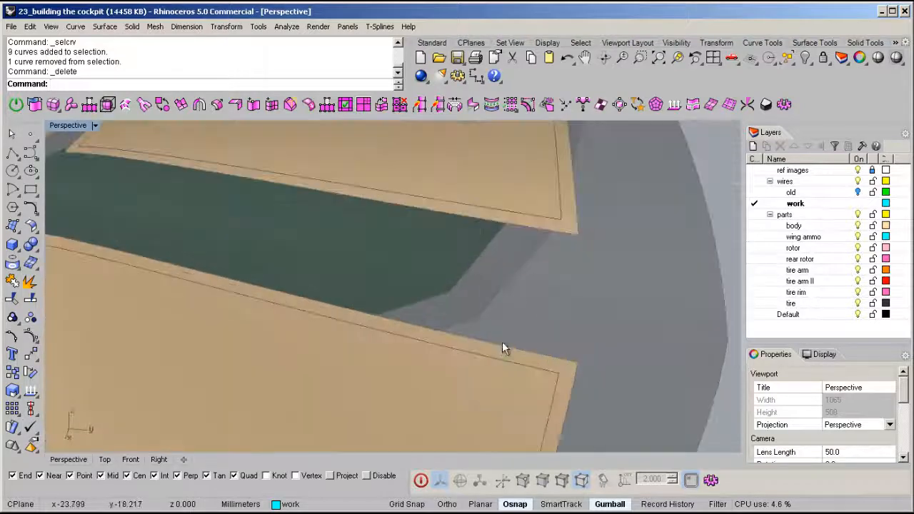
pyautogui.click(507, 352)
pyautogui.keyDown('shift'); pyautogui.click(569, 227); pyautogui.keyUp('shift')
pyautogui.scroll(-10, 569, 229)
pyautogui.moveTo(319, 258); pyautogui.dragTo(438, 228, button='right')
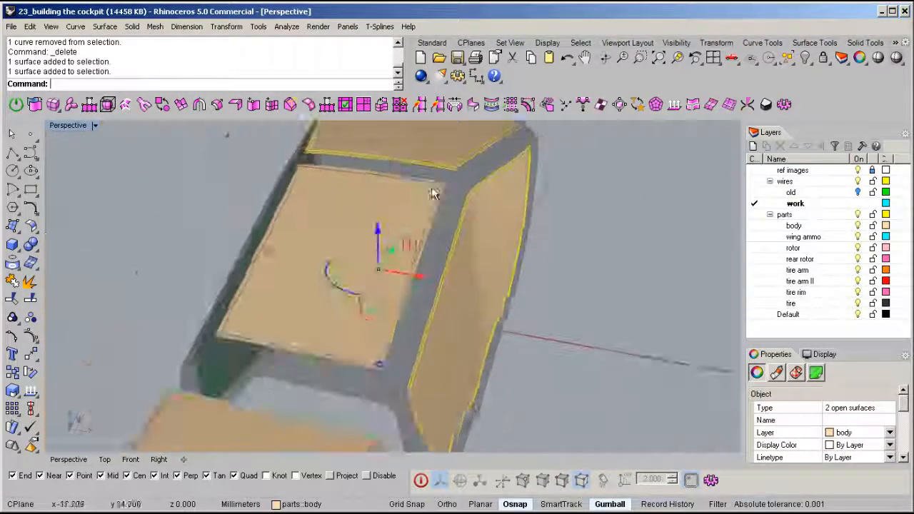
pyautogui.scroll(8, 460, 179)
pyautogui.keyDown('shift'); pyautogui.click(474, 197); pyautogui.keyUp('shift')
pyautogui.scroll(-8, 474, 197)
pyautogui.moveTo(232, 194); pyautogui.dragTo(375, 253, button='right')
pyautogui.scroll(8, 357, 215)
pyautogui.keyDown('shift'); pyautogui.click(240, 187); pyautogui.keyUp('shift')
pyautogui.scroll(-6, 291, 201)
pyautogui.moveTo(294, 203); pyautogui.dragTo(316, 200, button='right')
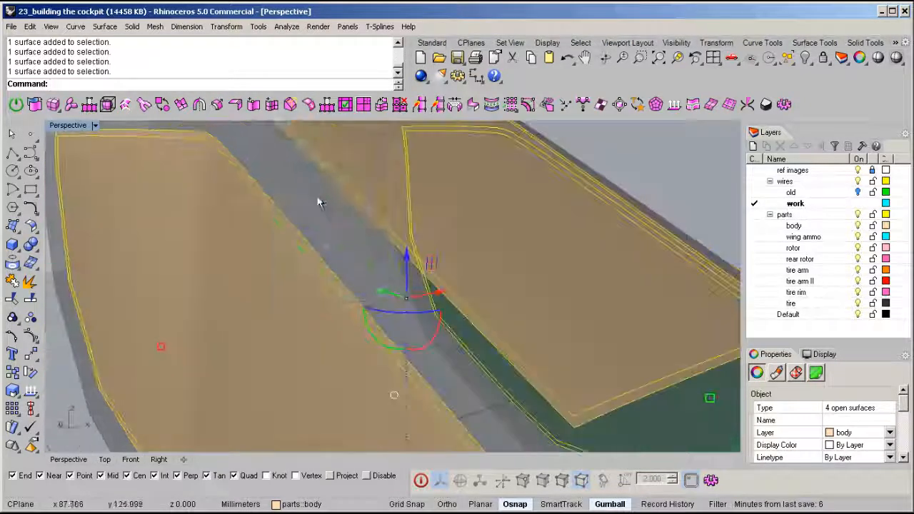
pyautogui.middleClick(321, 201)
pyautogui.click(263, 218)
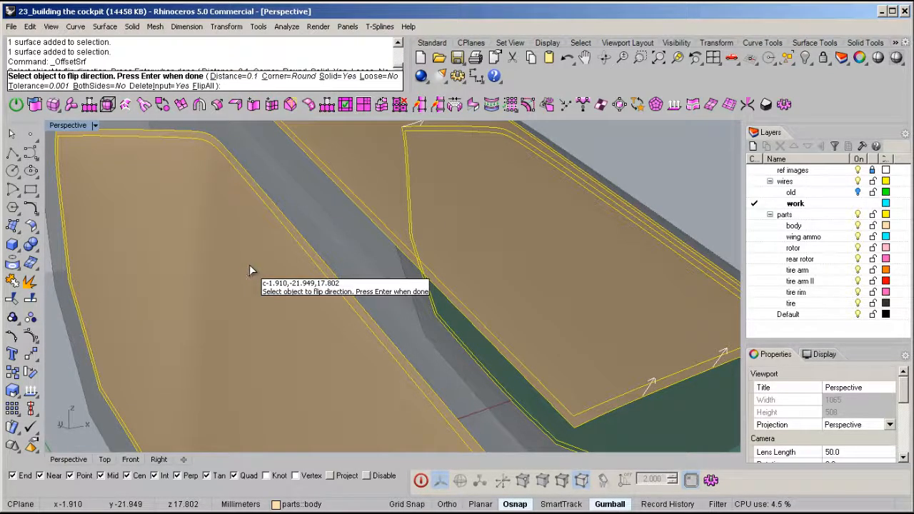
pyautogui.press('Return')
# - Lock everything except the four solid window borders
pyautogui.moveTo(259, 265); pyautogui.dragTo(428, 261, button='right')
pyautogui.middleClick(432, 260)
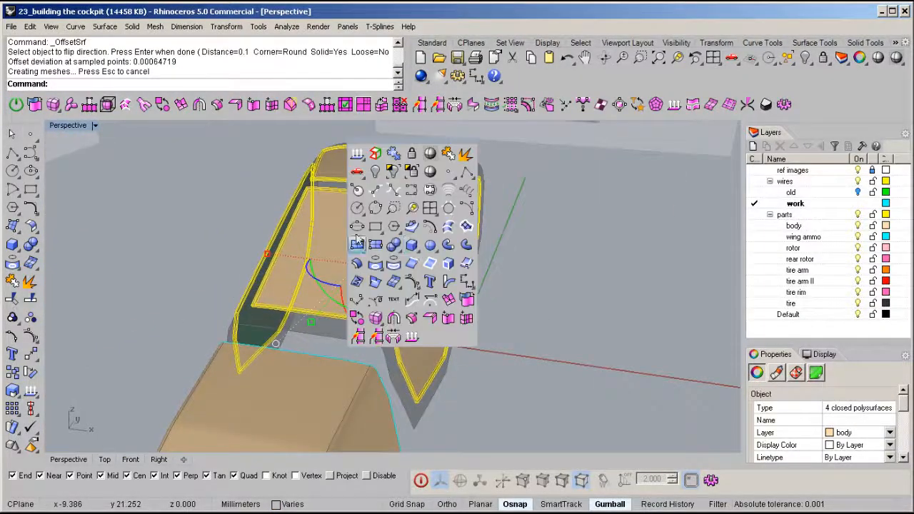
pyautogui.click(413, 171)
# - Start an edge fillet with radius 0.035 and chain-select the long edge of the side window border
pyautogui.moveTo(419, 179); pyautogui.dragTo(429, 285, button='right')
pyautogui.scroll(5, 443, 228)
pyautogui.rightClick(379, 315)
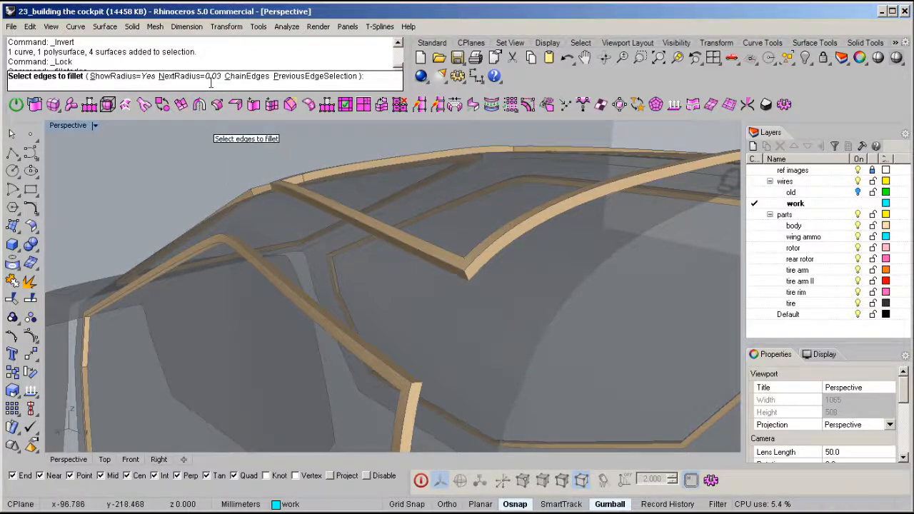
pyautogui.write('.03')
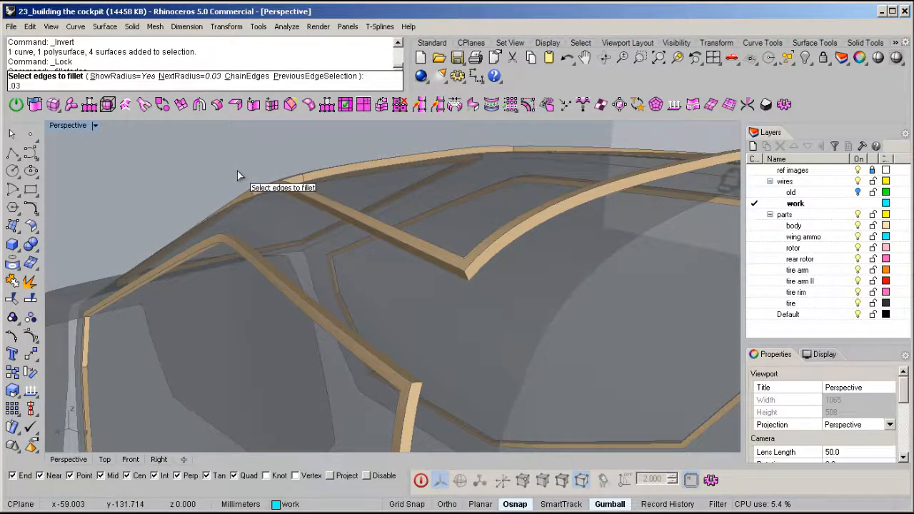
pyautogui.write('5')
pyautogui.press('Return')
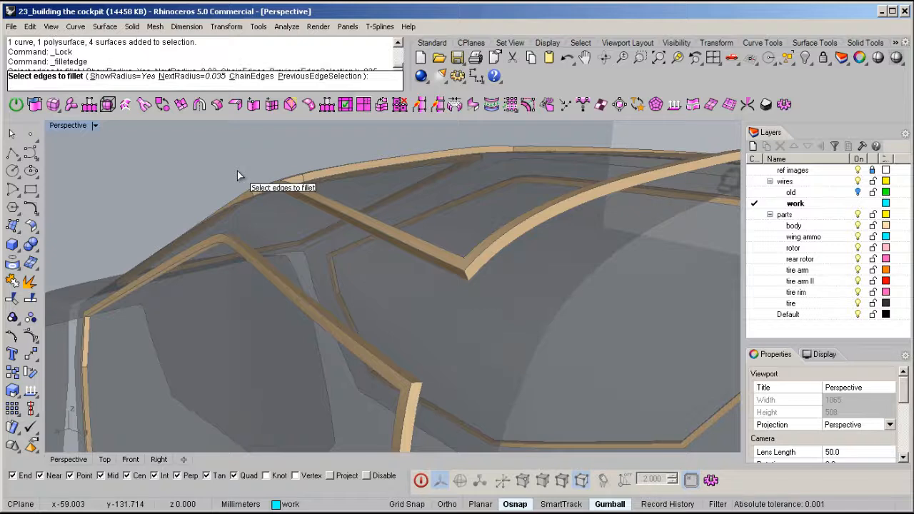
pyautogui.click(251, 76)
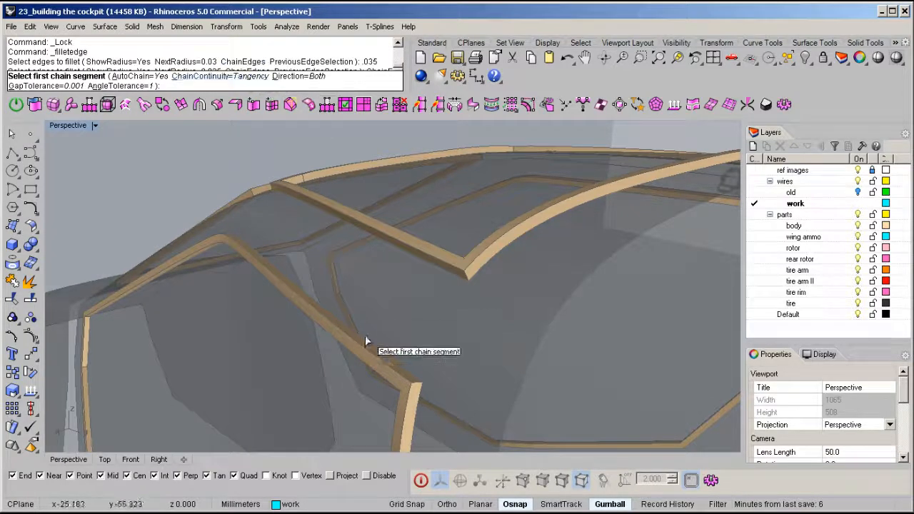
pyautogui.click(389, 379)
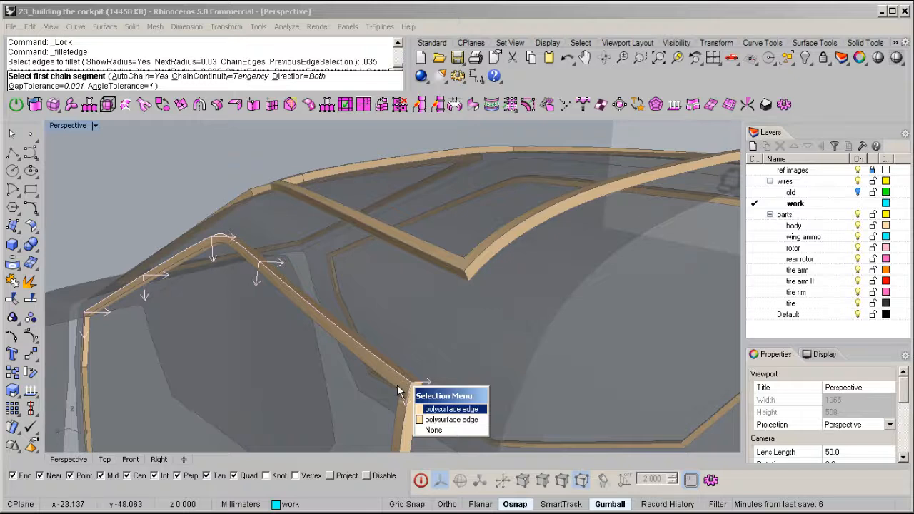
pyautogui.click(397, 386)
pyautogui.scroll(8, 397, 386)
pyautogui.click(395, 391)
pyautogui.click(390, 395)
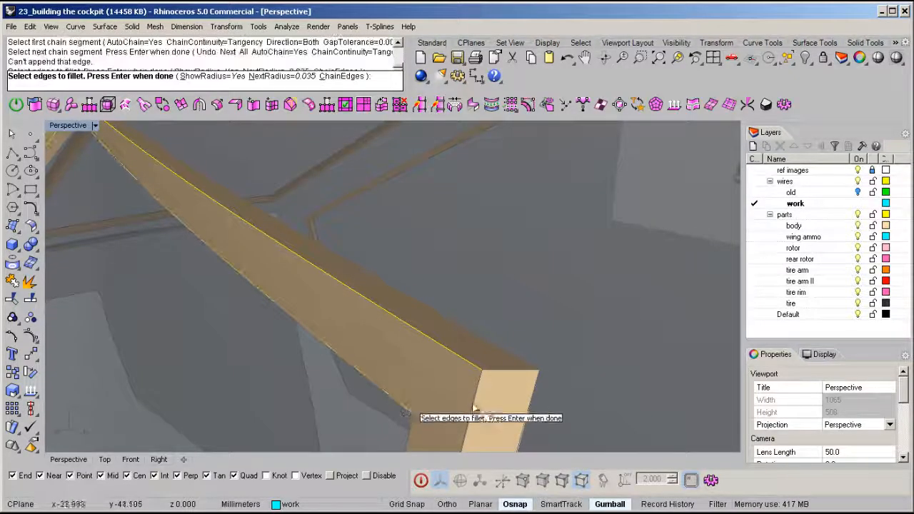
# - Add the corner edge and the adjoining long edges of the side window border to the fillet selection
pyautogui.click(468, 427)
pyautogui.click(417, 436)
pyautogui.click(407, 439)
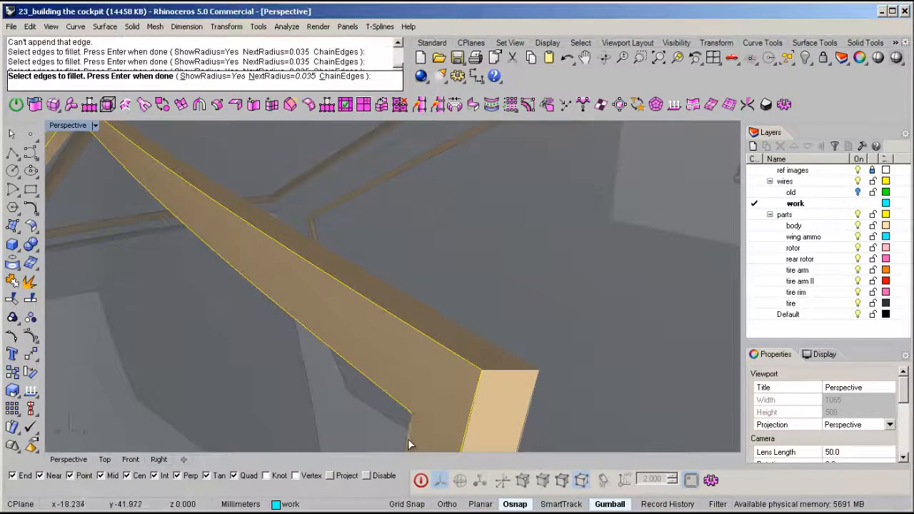
pyautogui.scroll(-9, 411, 365)
pyautogui.moveTo(407, 236); pyautogui.dragTo(373, 305, button='right')
pyautogui.scroll(6, 388, 310)
pyautogui.click(427, 301)
pyautogui.click(398, 324)
pyautogui.click(398, 324)
# - Add the remaining edge segments all around the side window border to the fillet selection
pyautogui.scroll(-6, 397, 324)
pyautogui.scroll(6, 398, 349)
pyautogui.moveTo(367, 343); pyautogui.dragTo(401, 254, button='right')
pyautogui.scroll(2, 399, 348)
pyautogui.scroll(-3, 399, 345)
pyautogui.scroll(2, 352, 289)
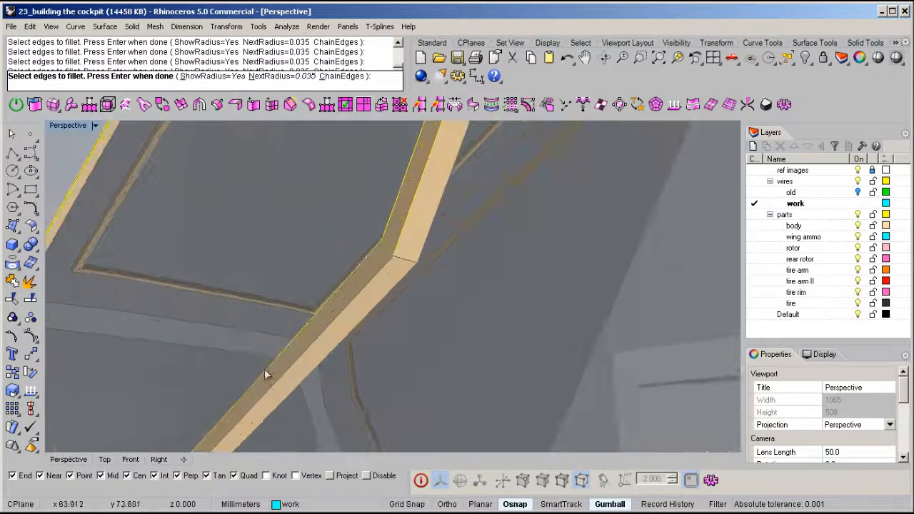
pyautogui.scroll(-3, 267, 312)
pyautogui.scroll(3, 232, 368)
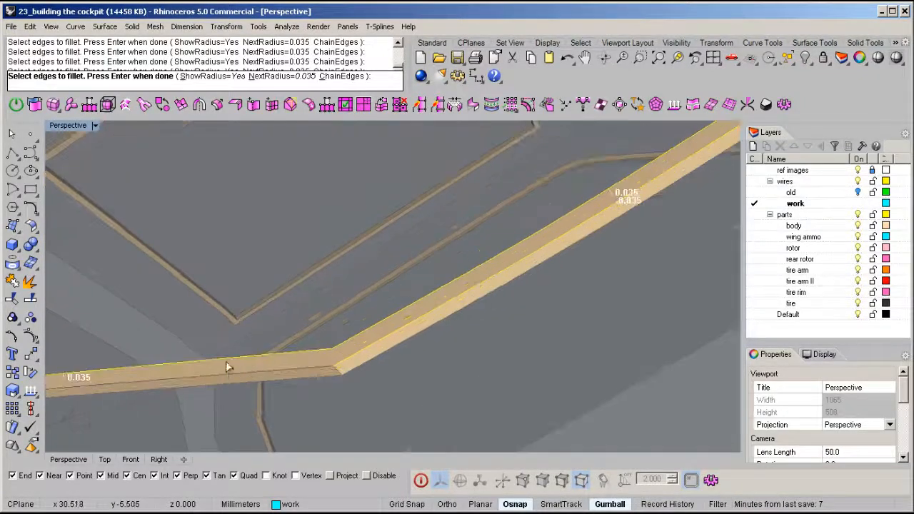
pyautogui.scroll(-4, 327, 349)
pyautogui.moveTo(326, 348); pyautogui.dragTo(310, 307, button='right')
pyautogui.scroll(2, 260, 363)
pyautogui.scroll(-4, 269, 371)
pyautogui.scroll(4, 334, 368)
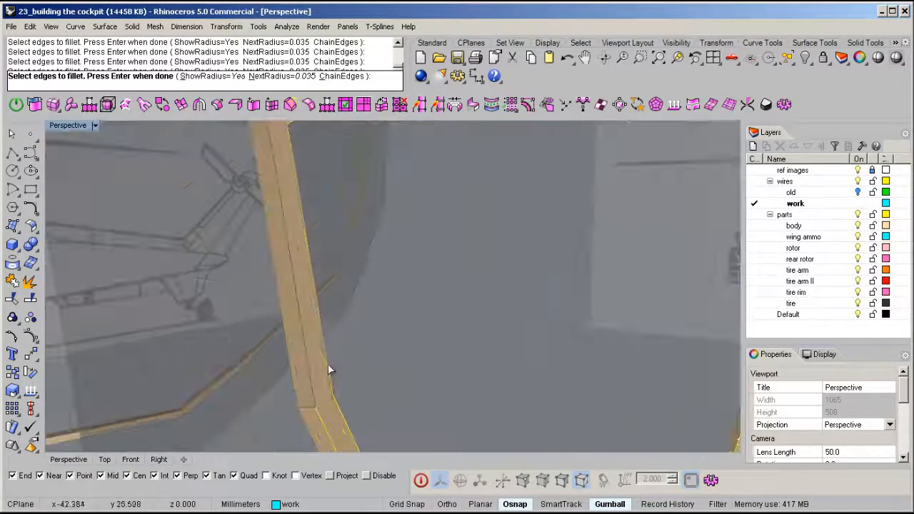
pyautogui.scroll(-4, 316, 383)
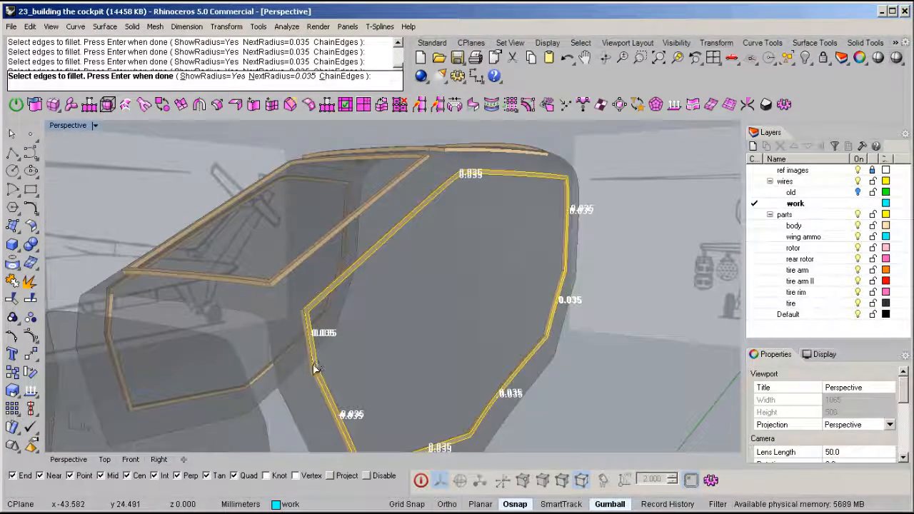
# - Replace the wrongly picked edge at the border's bend with the correct outer edge and complete the side border's fillet
pyautogui.scroll(3, 314, 357)
pyautogui.scroll(5, 314, 339)
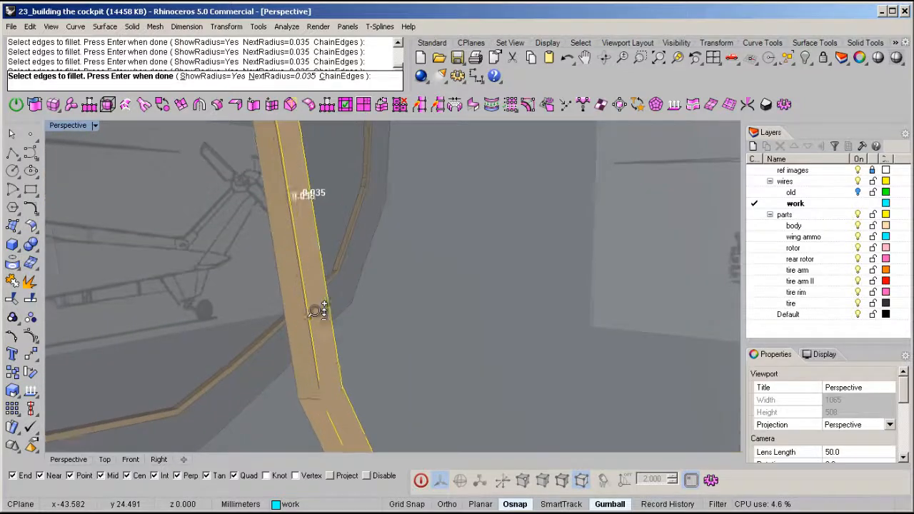
pyautogui.moveTo(334, 398); pyautogui.dragTo(327, 392, button='right')
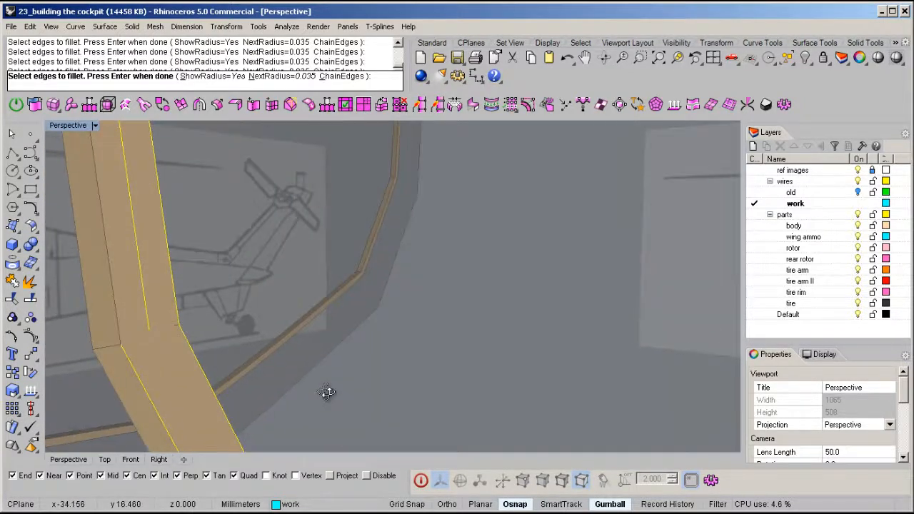
pyautogui.keyDown('ctrl'); pyautogui.click(144, 310); pyautogui.keyUp('ctrl')
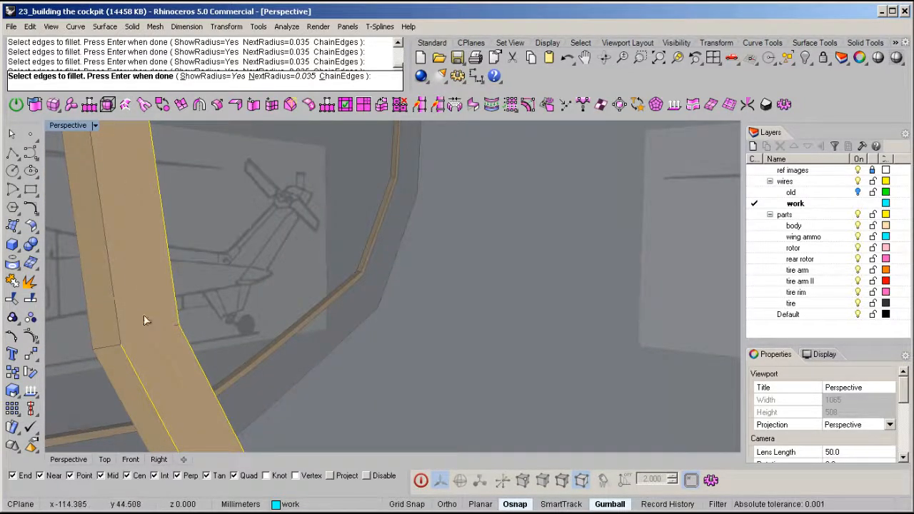
pyautogui.click(119, 336)
pyautogui.scroll(-5, 214, 350)
pyautogui.moveTo(235, 353); pyautogui.dragTo(270, 318, button='right')
pyautogui.scroll(4, 271, 314)
pyautogui.scroll(-4, 275, 314)
pyautogui.moveTo(371, 318); pyautogui.dragTo(397, 328, button='right')
pyautogui.press('Return')
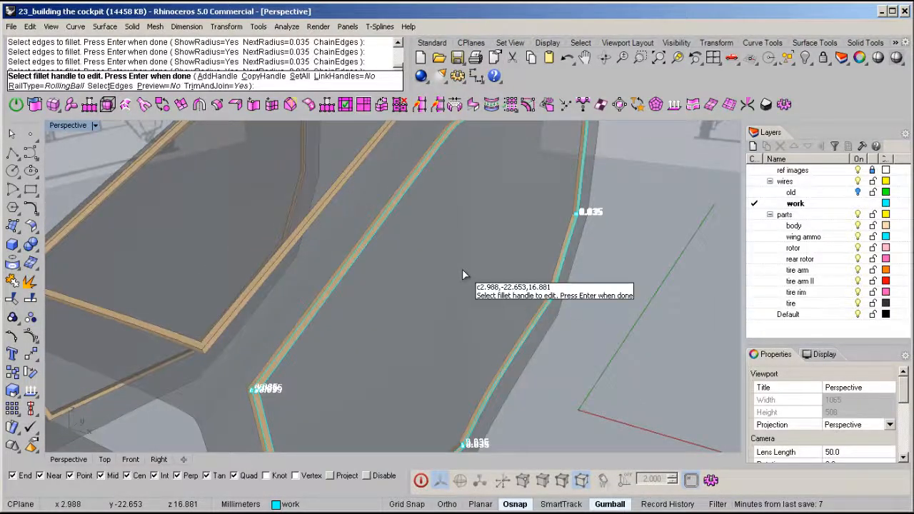
pyautogui.press('Return')
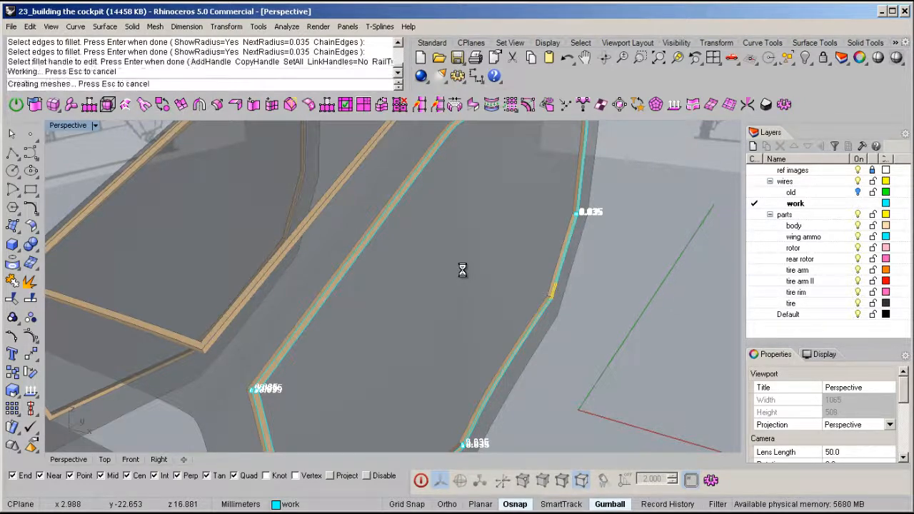
# - Examine the filleted window border in a rendered shade preview from several sides and up close
pyautogui.keyDown('ctrl'); pyautogui.moveTo(244, 392); pyautogui.dragTo(262, 328, button='right'); pyautogui.keyUp('ctrl')
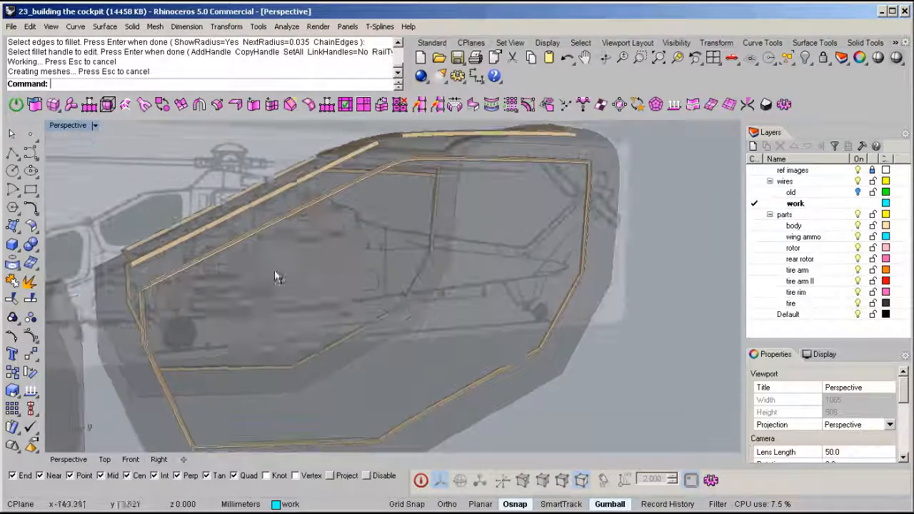
pyautogui.middleClick(279, 262)
pyautogui.click(297, 191)
pyautogui.moveTo(479, 212); pyautogui.dragTo(374, 214, button='right')
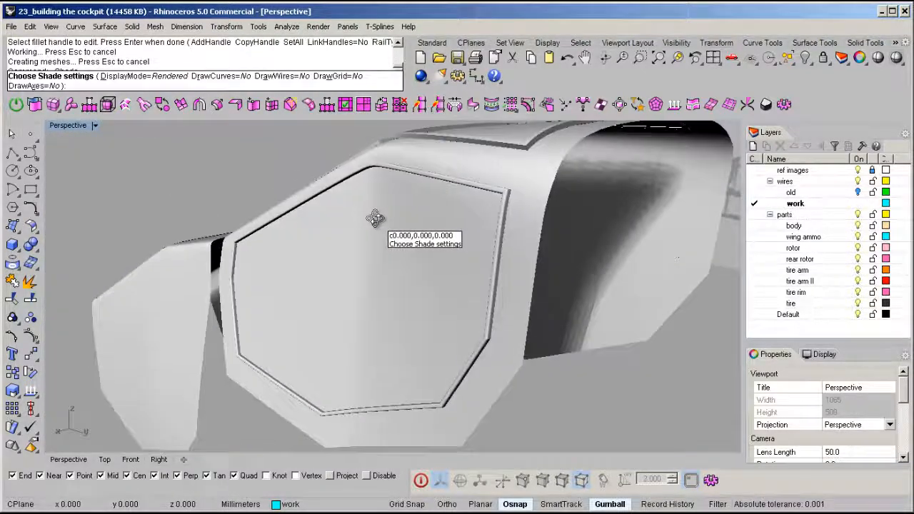
pyautogui.scroll(5, 499, 181)
pyautogui.scroll(-4, 500, 181)
pyautogui.moveTo(500, 181)
pyautogui.mouseDown(button='right')
pyautogui.moveTo(506, 218)
pyautogui.moveTo(550, 190)
pyautogui.moveTo(676, 234)
pyautogui.moveTo(380, 239)
pyautogui.moveTo(449, 271)
pyautogui.moveTo(438, 330)
pyautogui.mouseUp(button='right')
pyautogui.rightClick(449, 272)
pyautogui.scroll(4, 474, 216)
pyautogui.scroll(-4, 474, 216)
pyautogui.moveTo(465, 286); pyautogui.dragTo(371, 167, button='right')
pyautogui.moveTo(480, 203); pyautogui.dragTo(454, 280, button='right')
pyautogui.scroll(4, 514, 226)
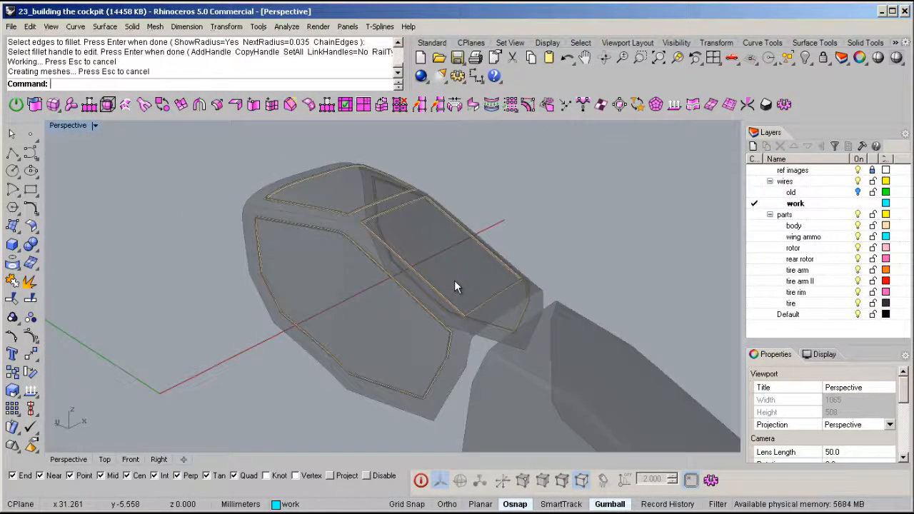
# - Unlock all objects and select the four window surfaces inside the cockpit borders
pyautogui.moveTo(454, 280); pyautogui.dragTo(389, 269, button='right')
pyautogui.hotkey('ctrl', 'alt', 'l')
pyautogui.scroll(-4, 411, 270)
pyautogui.click(350, 298)
pyautogui.keyDown('shift'); pyautogui.click(436, 249); pyautogui.keyUp('shift')
pyautogui.keyDown('shift'); pyautogui.click(350, 187); pyautogui.keyUp('shift')
pyautogui.moveTo(639, 285); pyautogui.dragTo(411, 286, button='right')
pyautogui.keyDown('shift'); pyautogui.click(510, 319); pyautogui.keyUp('shift')
pyautogui.moveTo(510, 319); pyautogui.dragTo(444, 302, button='right')
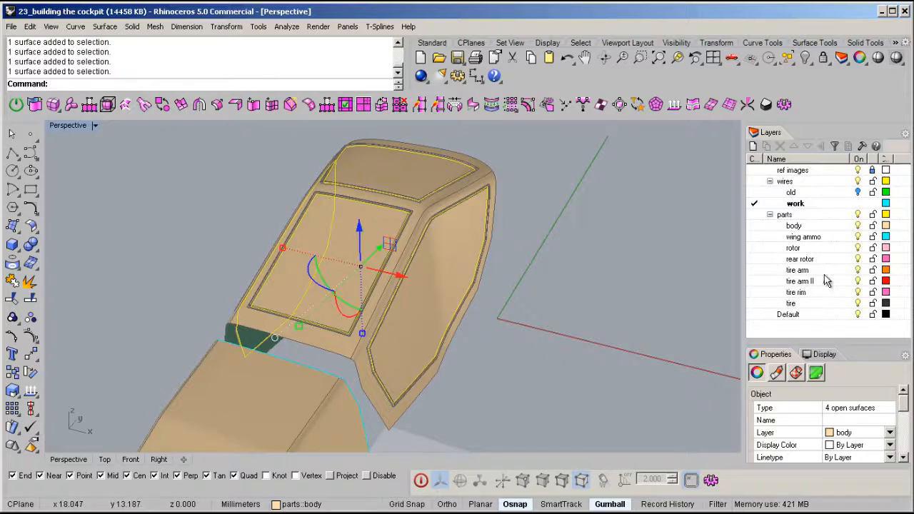
# - Duplicate the body layer under the name glass and move the four selected window surfaces to it
pyautogui.rightClick(799, 225)
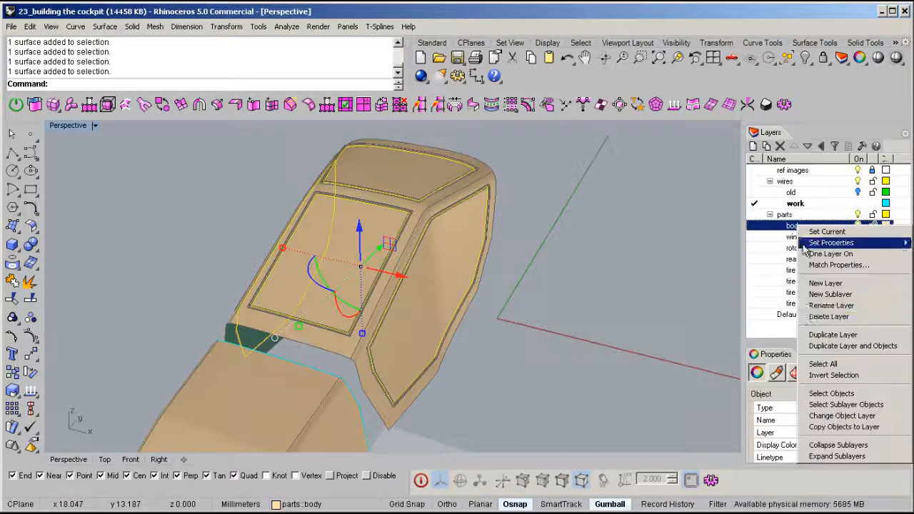
pyautogui.click(818, 339)
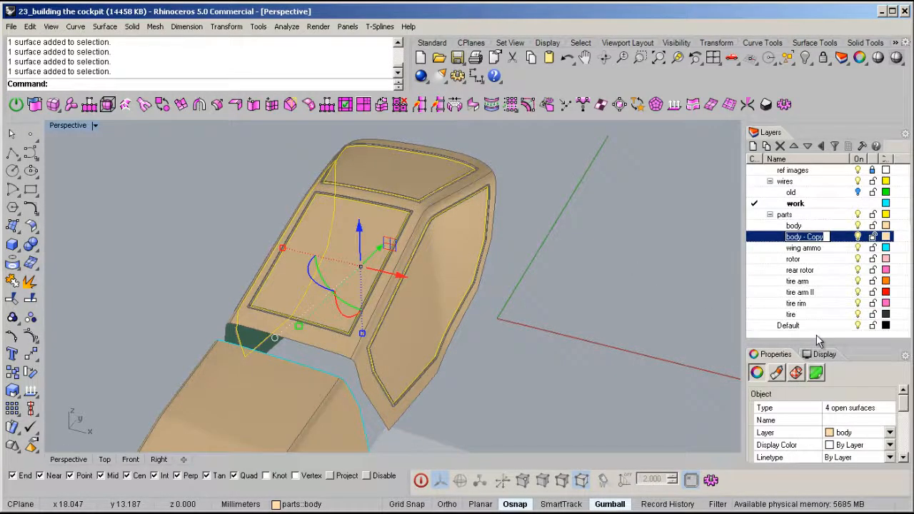
pyautogui.press('BackSpace')
pyautogui.press('BackSpace')
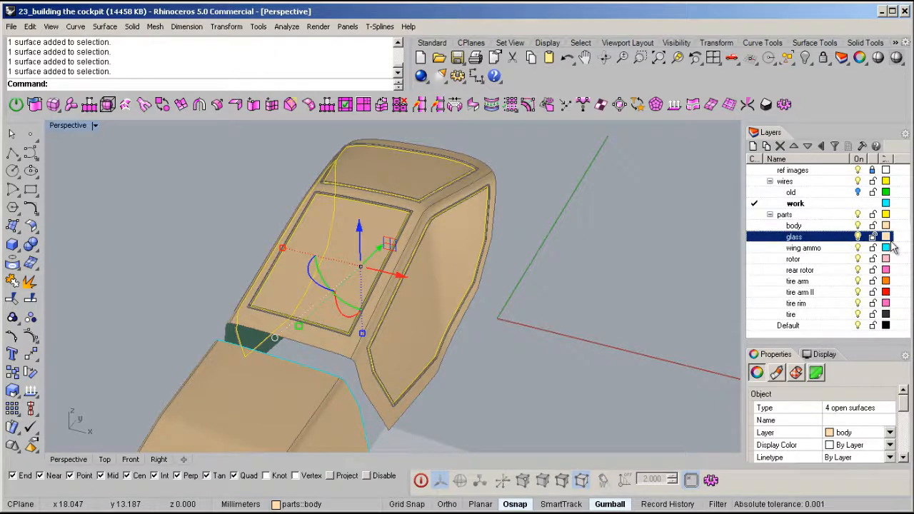
pyautogui.rightClick(805, 240)
pyautogui.click(836, 430)
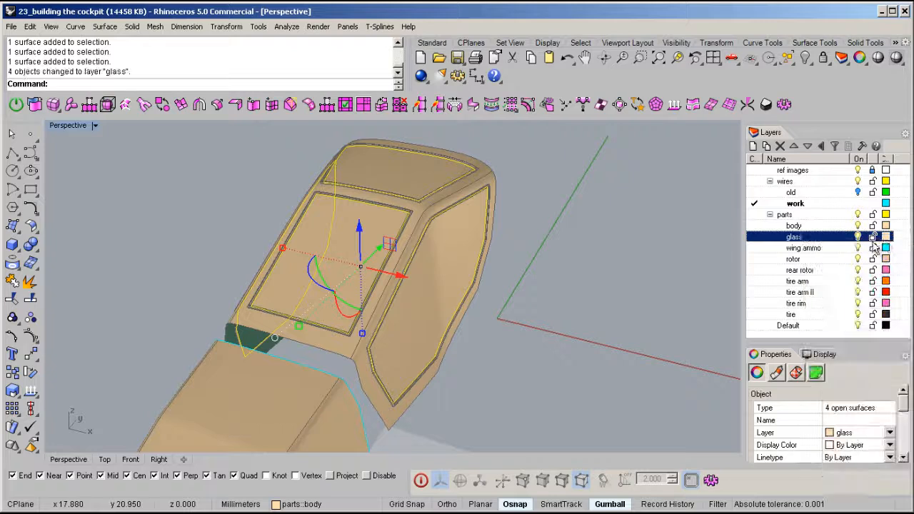
# - Set the glass layer's color to a dark gray and deselect the window surfaces
pyautogui.click(885, 237)
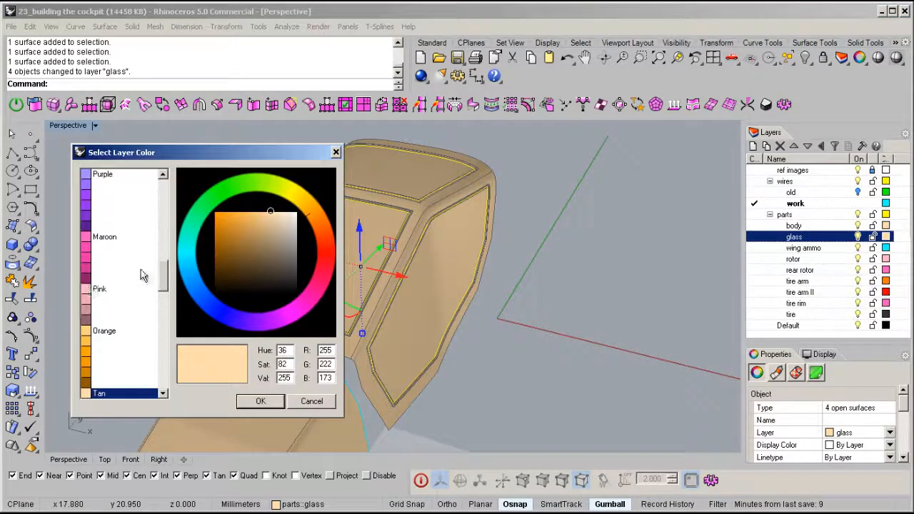
pyautogui.moveTo(160, 285); pyautogui.dragTo(163, 173)
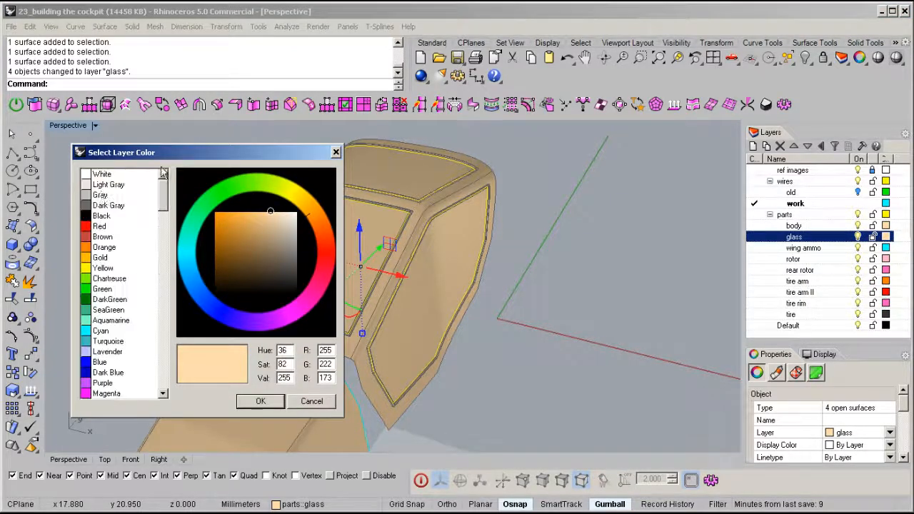
pyautogui.click(104, 206)
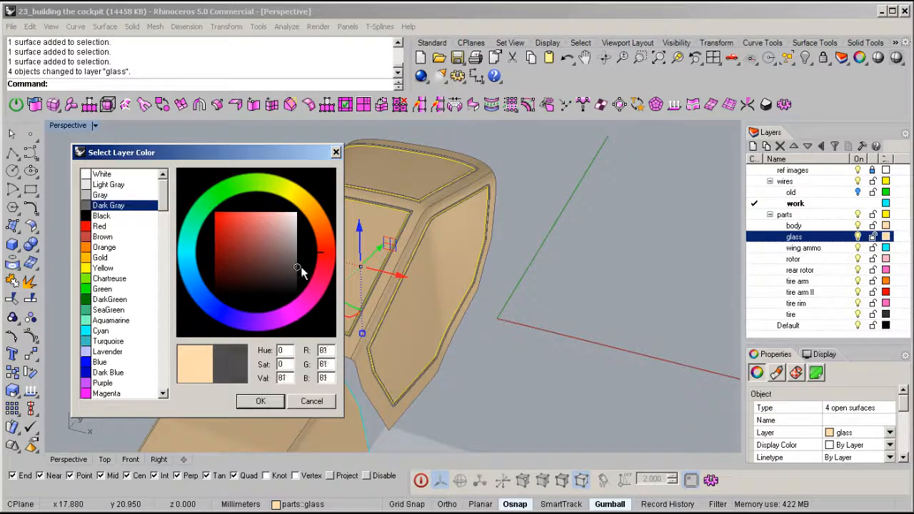
pyautogui.click(261, 402)
pyautogui.moveTo(456, 359); pyautogui.dragTo(398, 311, button='right')
pyautogui.press('Escape')
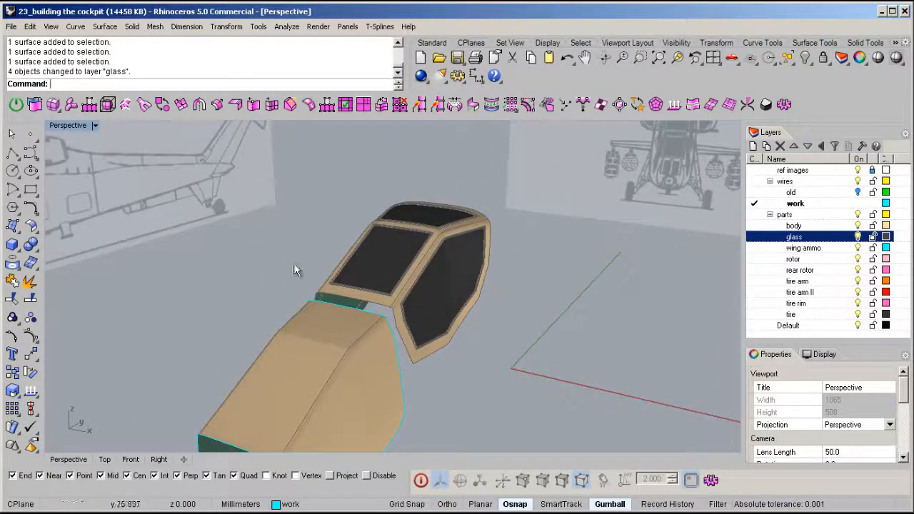
# - Examine the cockpit and nose sections from several angles and compare them with the side-view reference image
pyautogui.moveTo(364, 394); pyautogui.dragTo(446, 287, button='right')
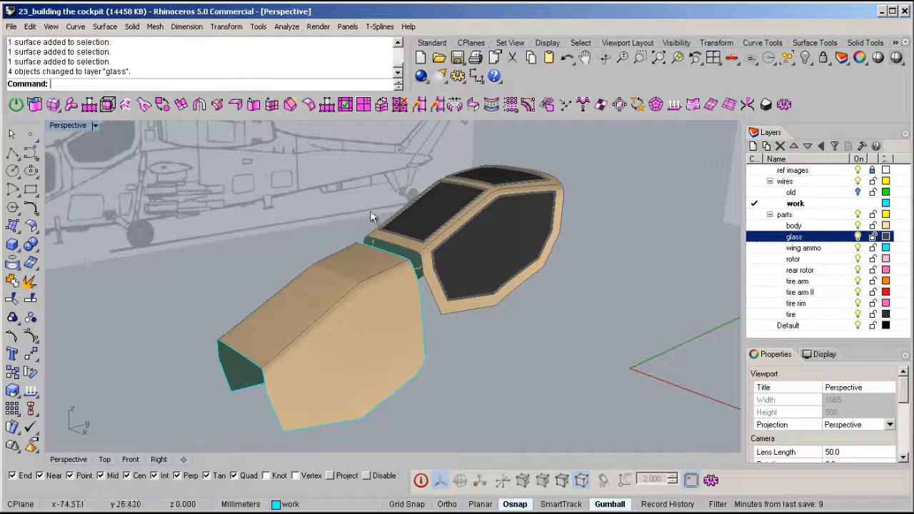
pyautogui.moveTo(342, 312); pyautogui.dragTo(517, 223, button='right')
pyautogui.moveTo(438, 230); pyautogui.dragTo(408, 280, button='right')
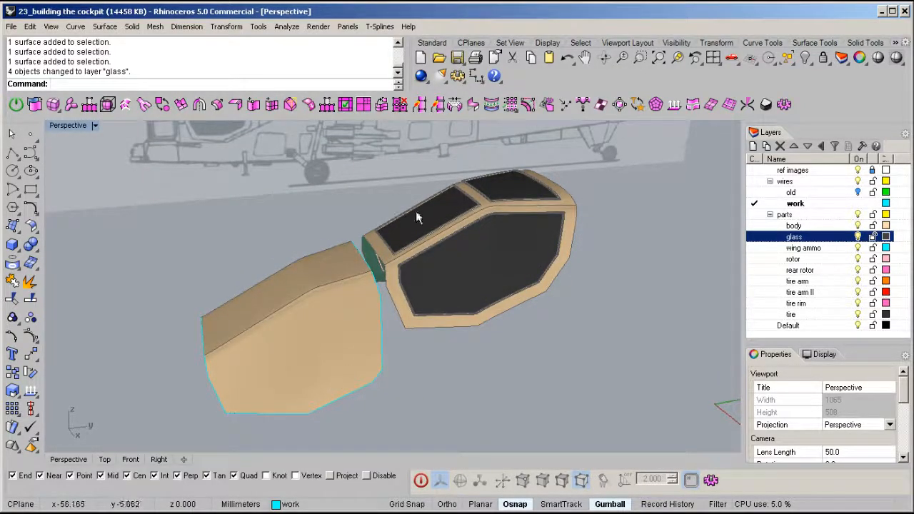
pyautogui.moveTo(263, 364); pyautogui.dragTo(370, 305, button='right')
pyautogui.keyDown('shift'); pyautogui.moveTo(156, 352); pyautogui.dragTo(433, 367, button='right'); pyautogui.keyUp('shift')
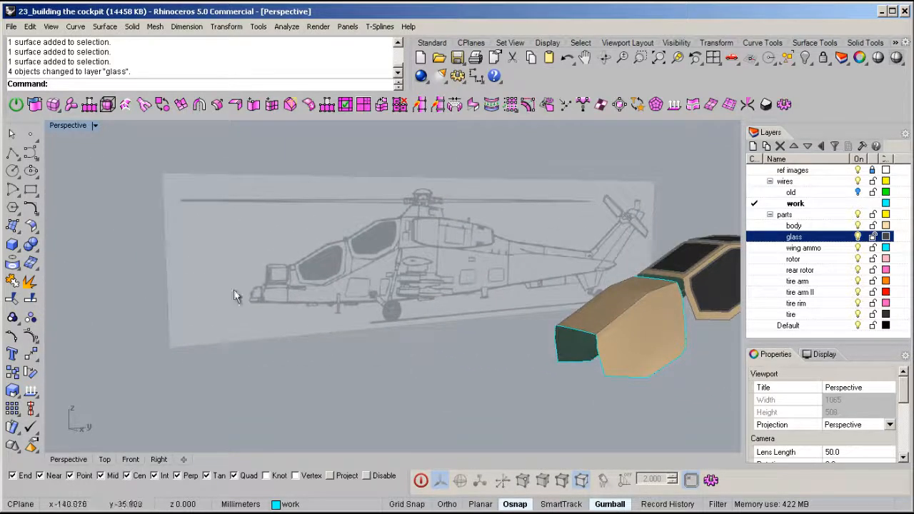
pyautogui.scroll(5, 232, 292)
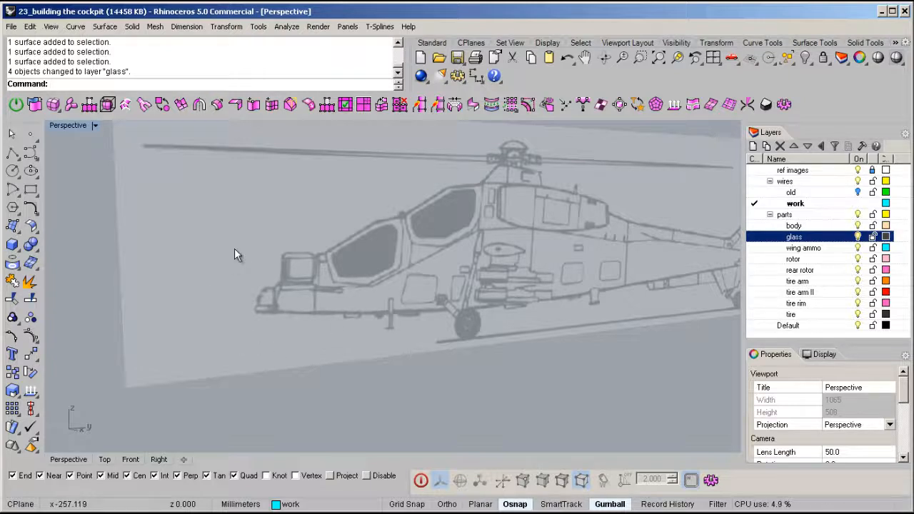
pyautogui.scroll(-5, 220, 292)
pyautogui.moveTo(220, 293); pyautogui.dragTo(302, 295, button='right')
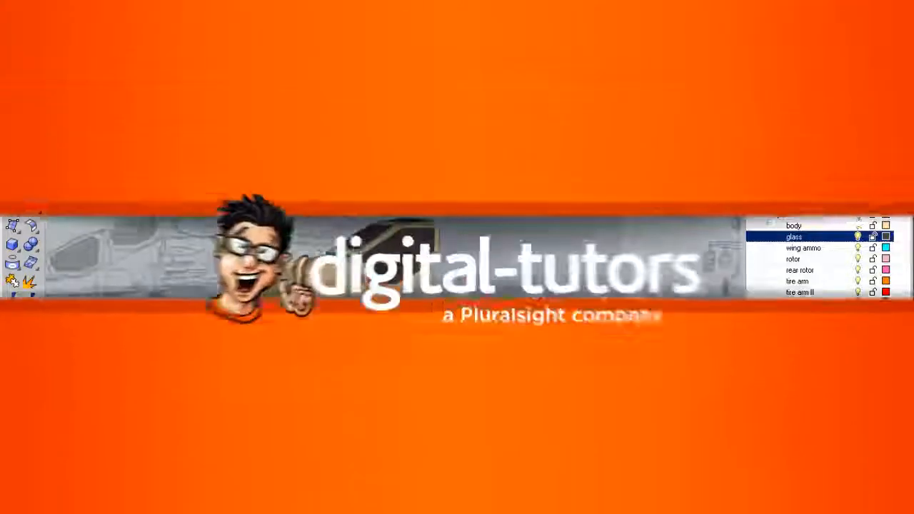